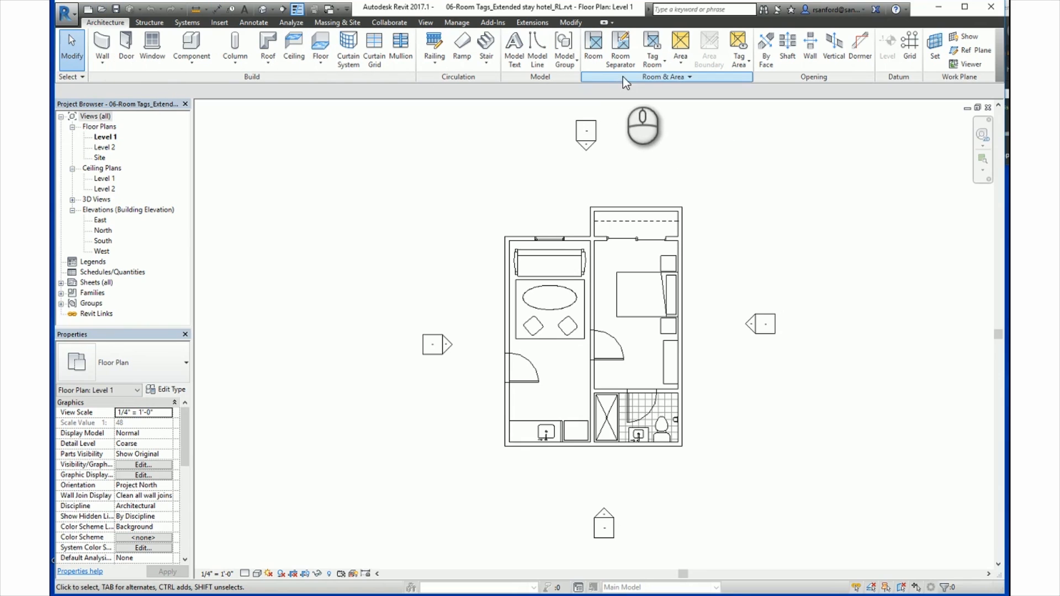
Step: Place tagged rooms automatically in all enclosed areas of the Level 1 floor plan
{"action": "left_click", "coordinate": [590, 44]}
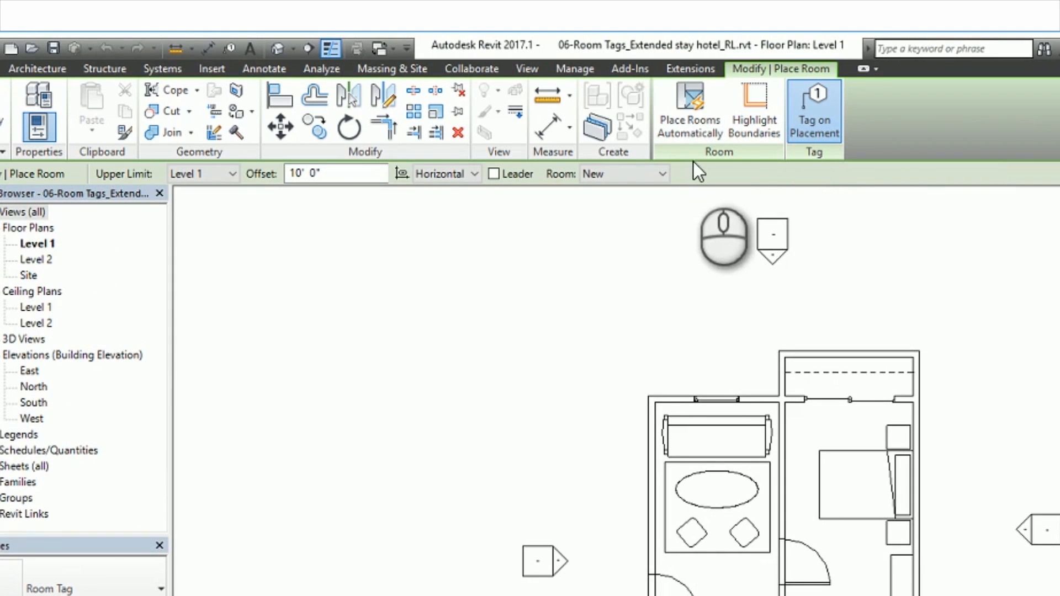
{"action": "left_click", "coordinate": [692, 108]}
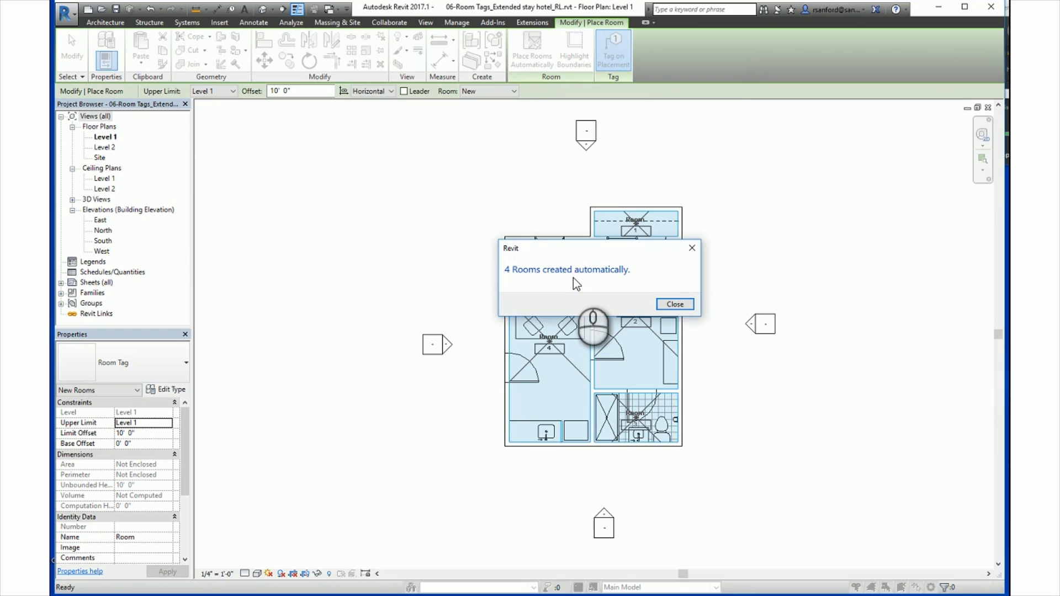
{"action": "left_click", "coordinate": [675, 304]}
{"action": "key", "text": "Escape"}
{"action": "key", "text": "Escape"}
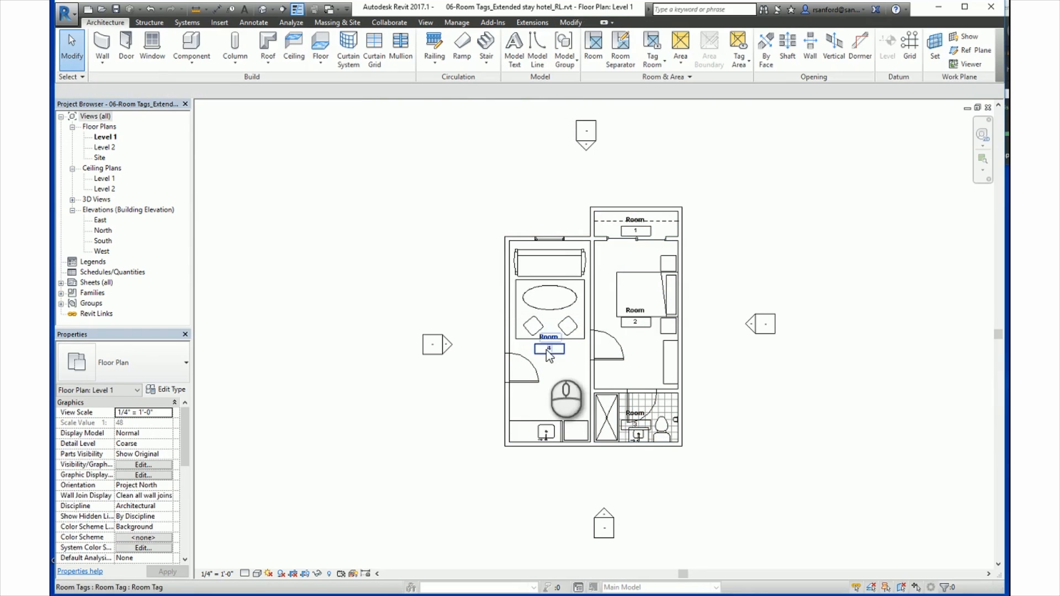
Step: Select the bedroom's room, deselect it, and undo the automatic room placement
{"action": "left_click", "coordinate": [630, 328]}
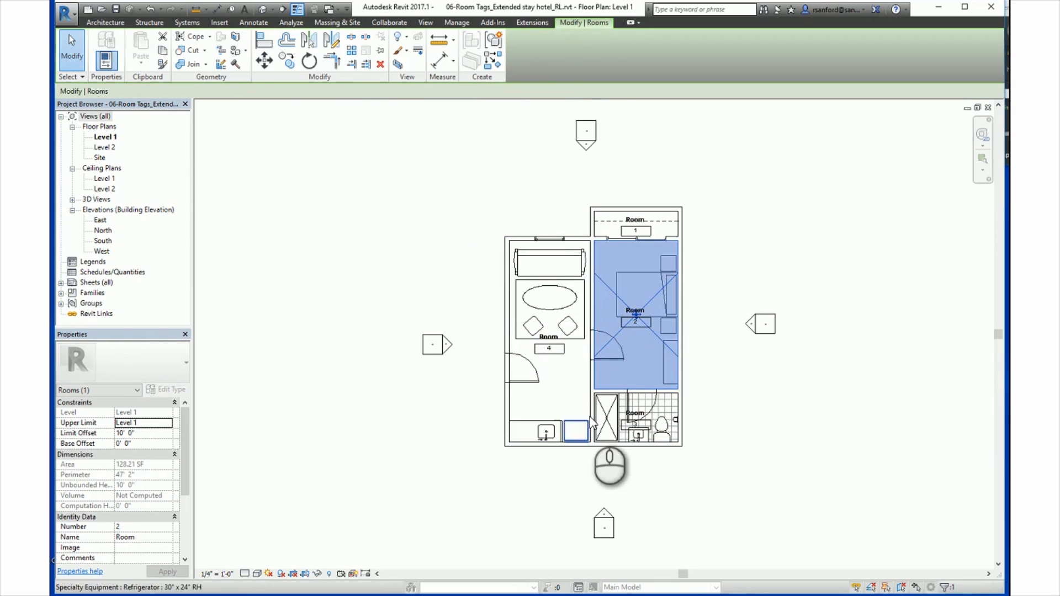
{"action": "key", "text": "Escape"}
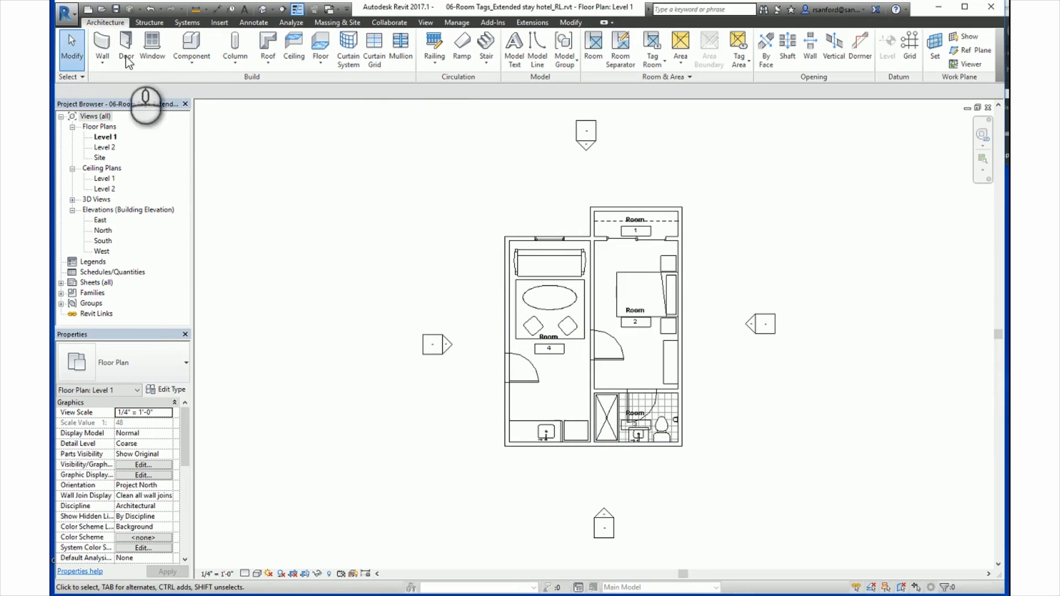
{"action": "left_click", "coordinate": [149, 9]}
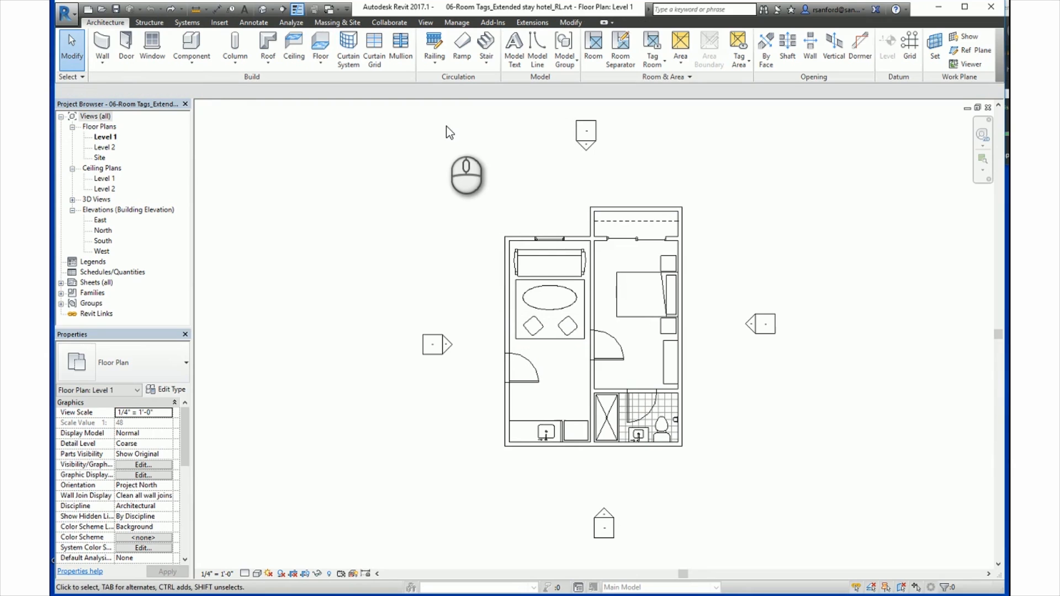
Step: Place rooms individually in the living area, bedroom, bathroom and closet, with Tag on Placement enabled
{"action": "left_click", "coordinate": [108, 24]}
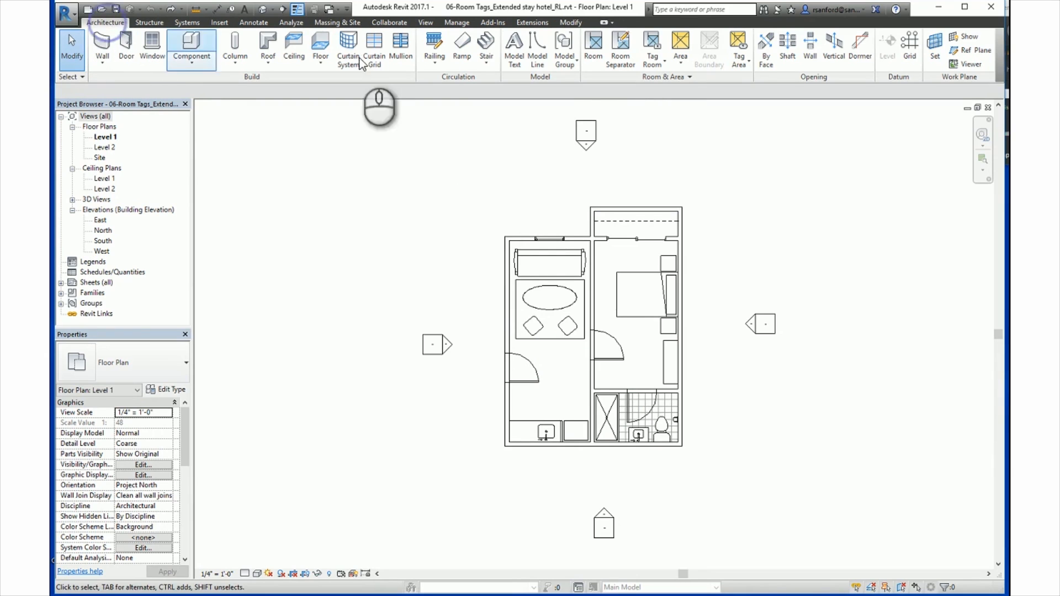
{"action": "left_click", "coordinate": [594, 51]}
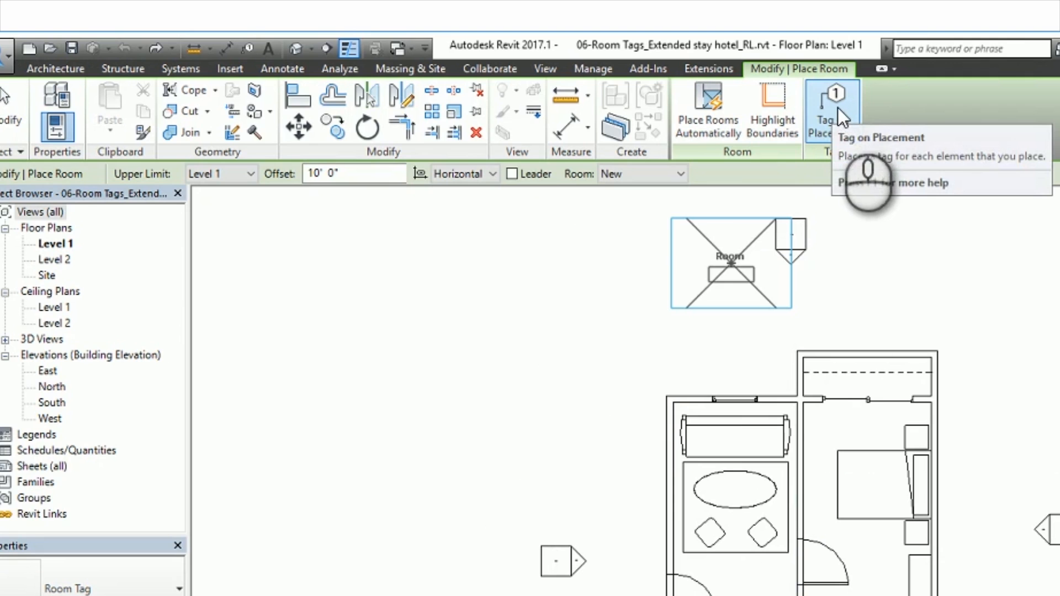
{"action": "left_click", "coordinate": [837, 107]}
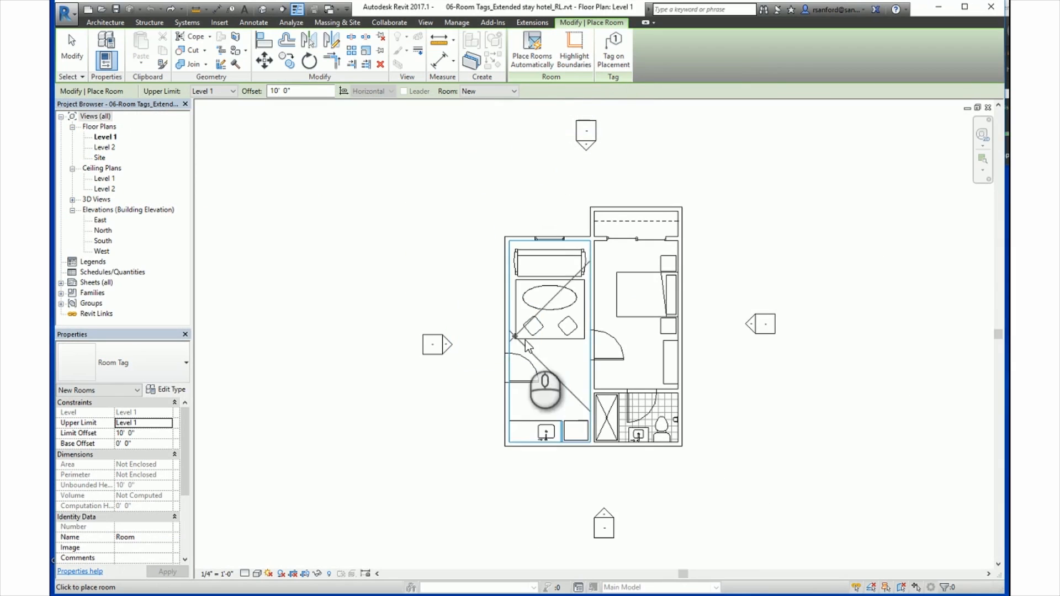
{"action": "left_click", "coordinate": [620, 56]}
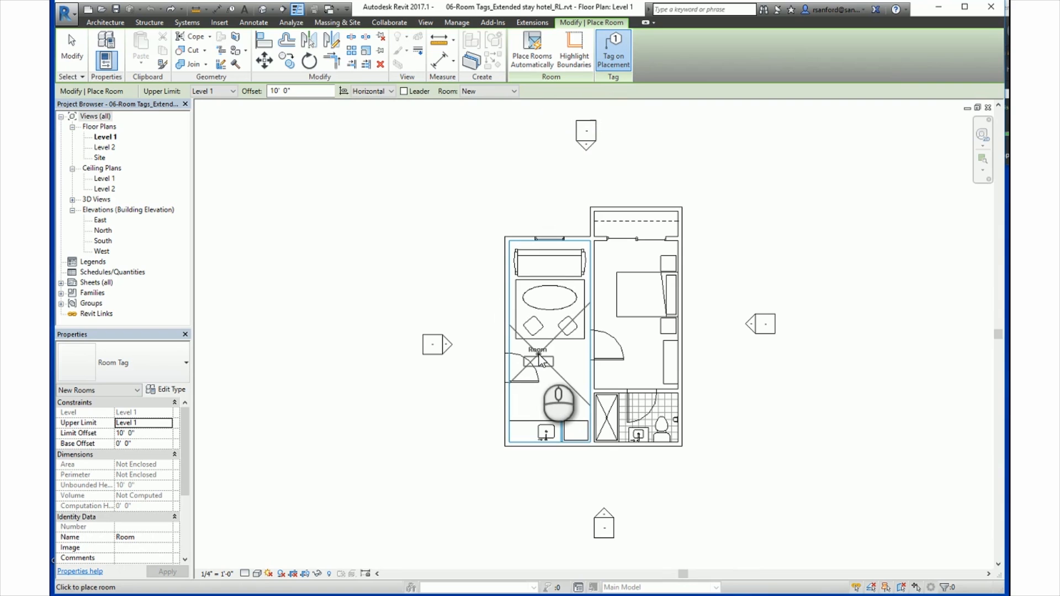
{"action": "left_click", "coordinate": [541, 359]}
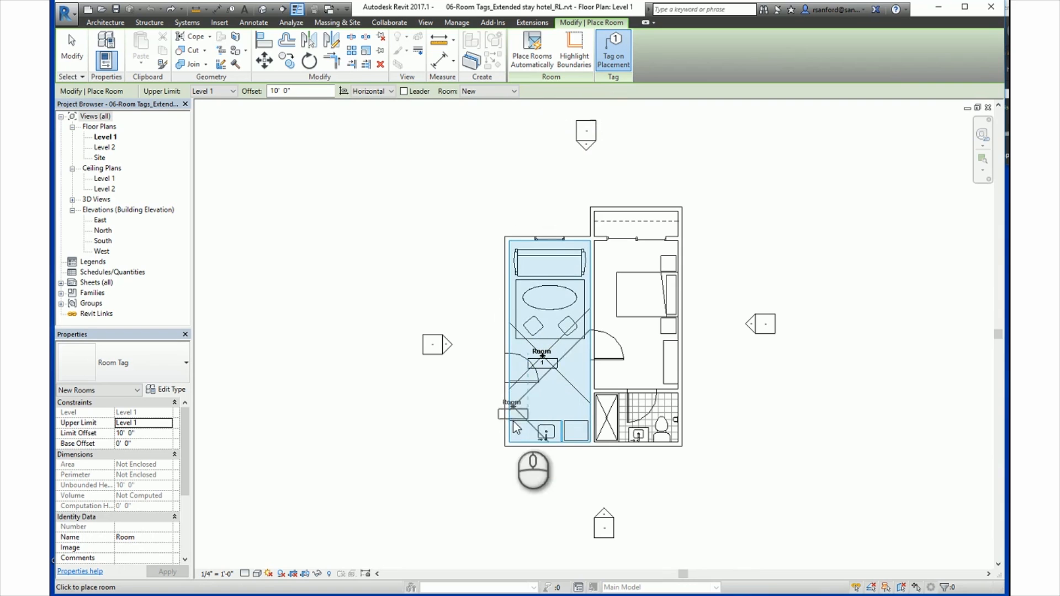
{"action": "left_click", "coordinate": [636, 345]}
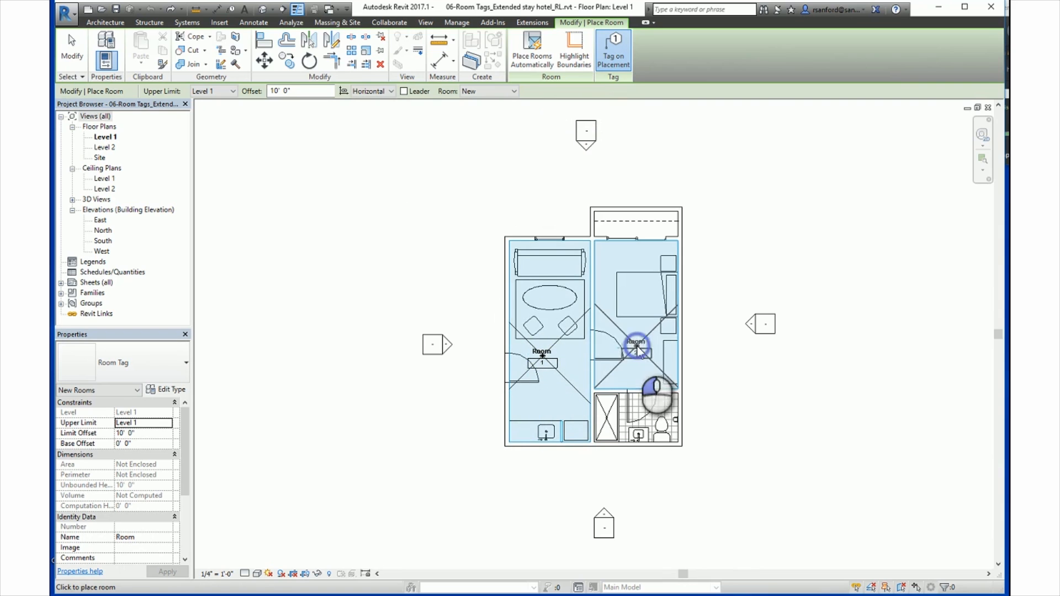
{"action": "left_click", "coordinate": [637, 417]}
{"action": "left_click", "coordinate": [634, 220]}
{"action": "scroll", "coordinate": [570, 298], "scroll_direction": "up", "scroll_amount": 3}
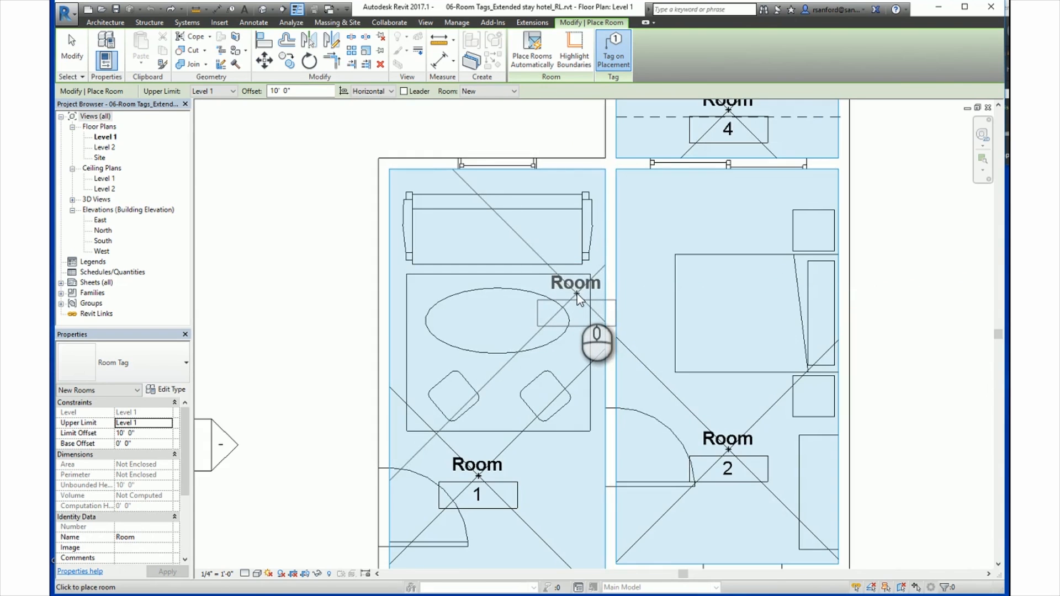
{"action": "key", "text": "Escape"}
{"action": "key", "text": "Escape"}
{"action": "scroll", "coordinate": [533, 314], "scroll_direction": "down", "scroll_amount": 3}
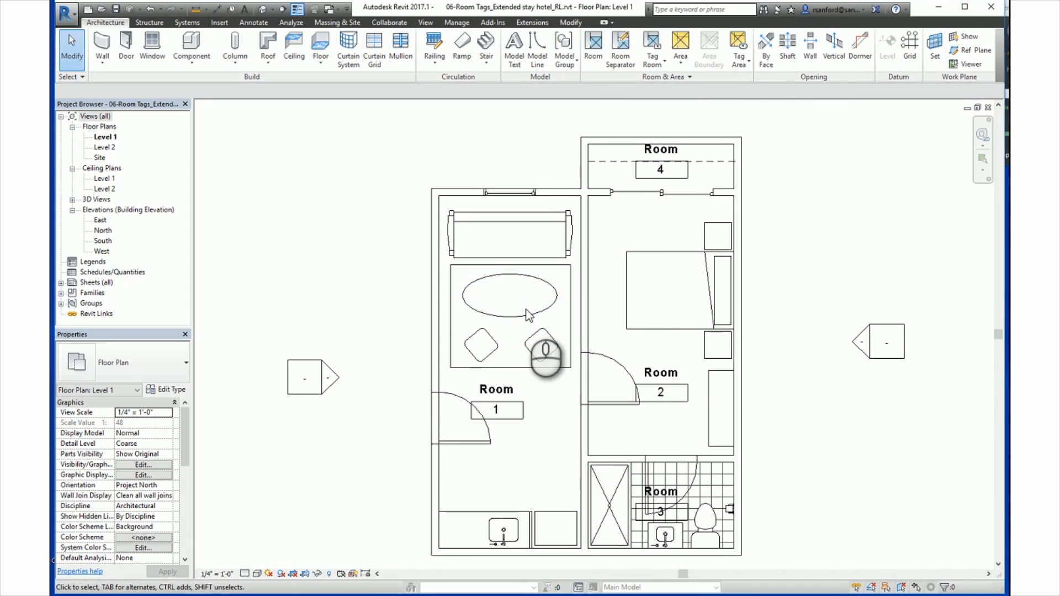
Step: Rename room 1 to LIVING through its room tag
{"action": "left_click", "coordinate": [491, 410]}
{"action": "left_click", "coordinate": [494, 390]}
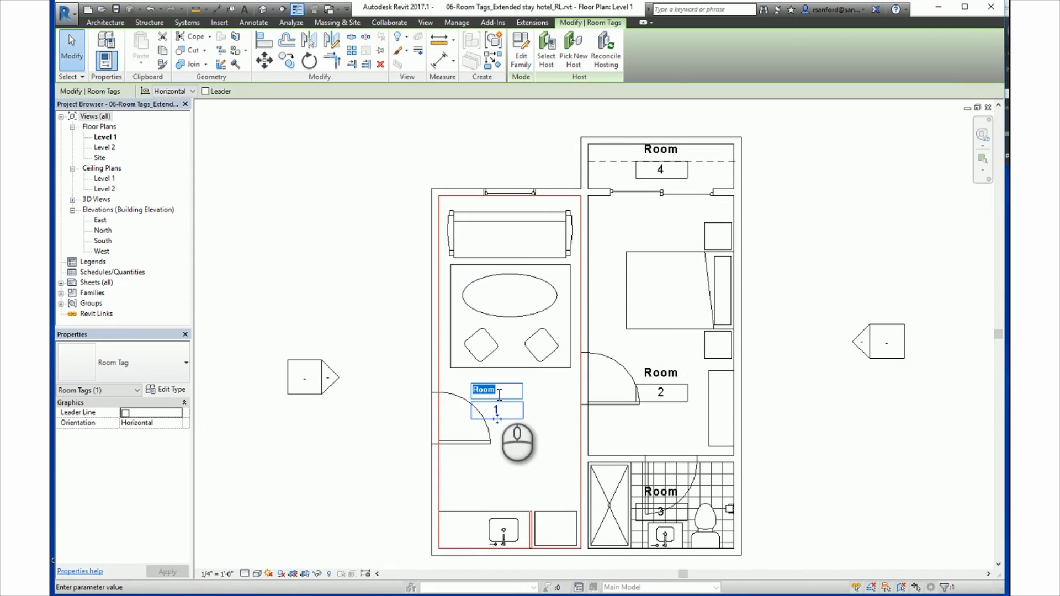
{"action": "type", "text": "liVING"}
{"action": "key", "text": "Return"}
Step: Rename room 2 to BED through its room tag
{"action": "left_click", "coordinate": [664, 377]}
{"action": "left_click", "coordinate": [664, 377]}
{"action": "type", "text": "B"}
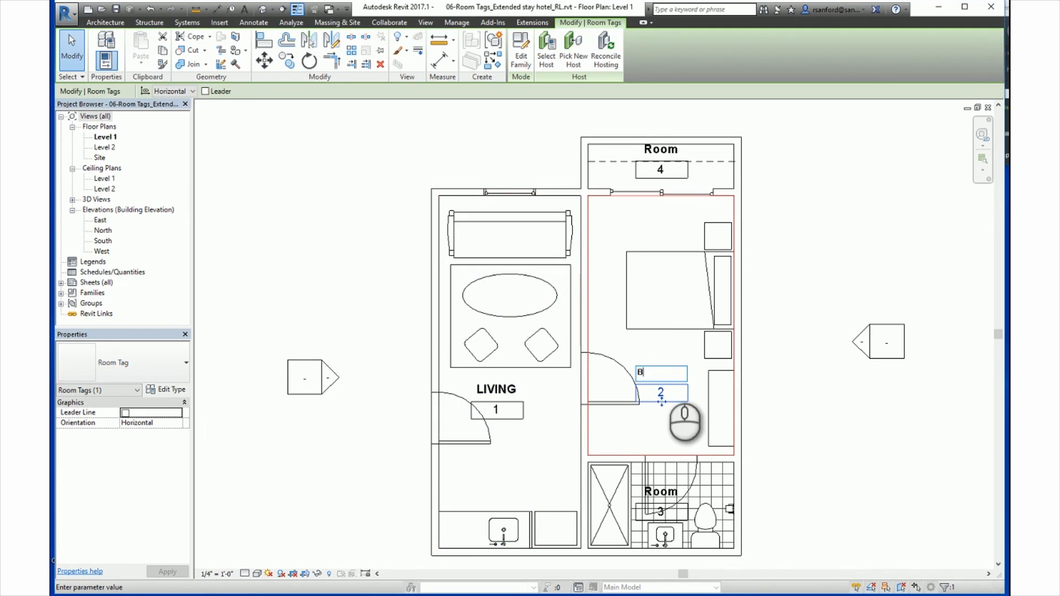
{"action": "type", "text": "ED"}
Step: Rename room 3 to BATH through its room tag
{"action": "left_click", "coordinate": [664, 493]}
{"action": "left_click", "coordinate": [665, 493]}
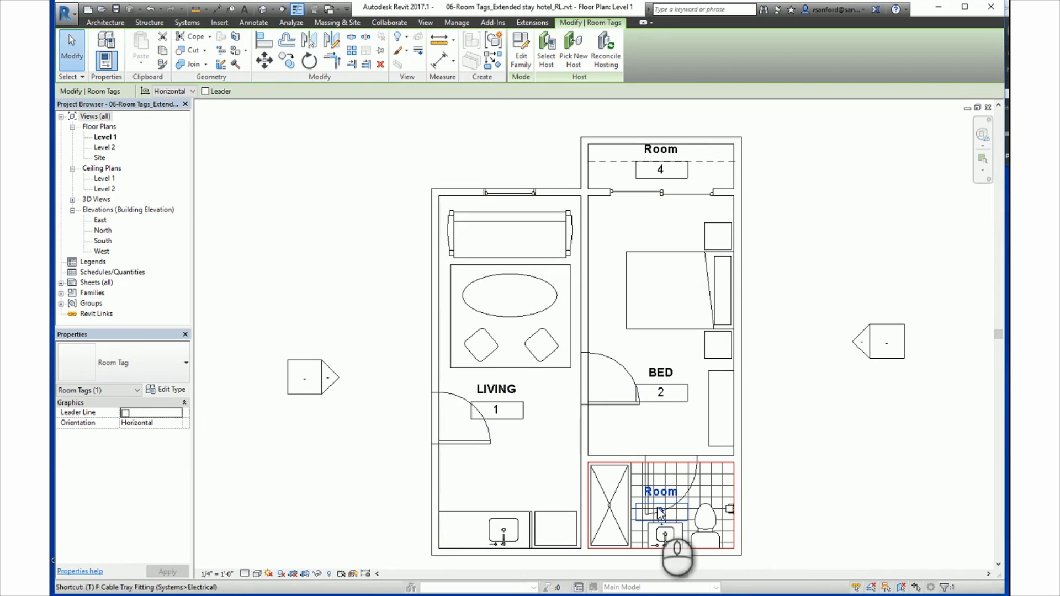
{"action": "left_click", "coordinate": [661, 492]}
{"action": "type", "text": "B"}
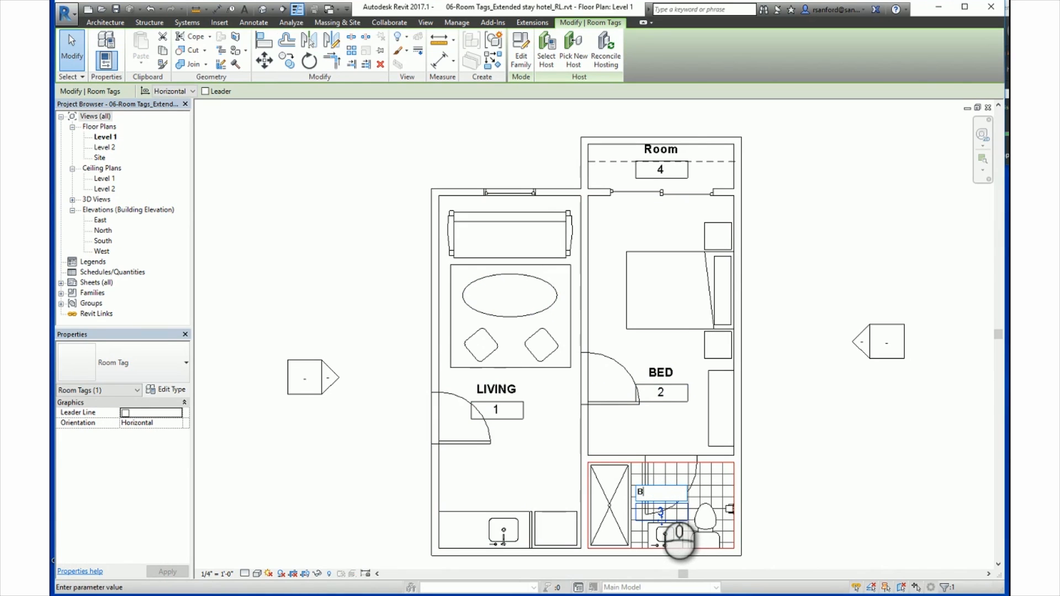
{"action": "type", "text": "ATH"}
{"action": "left_click", "coordinate": [651, 431]}
Step: Rename room 4 to CLOSET through its room tag and clear the selection
{"action": "left_click", "coordinate": [656, 172]}
{"action": "left_click", "coordinate": [656, 150]}
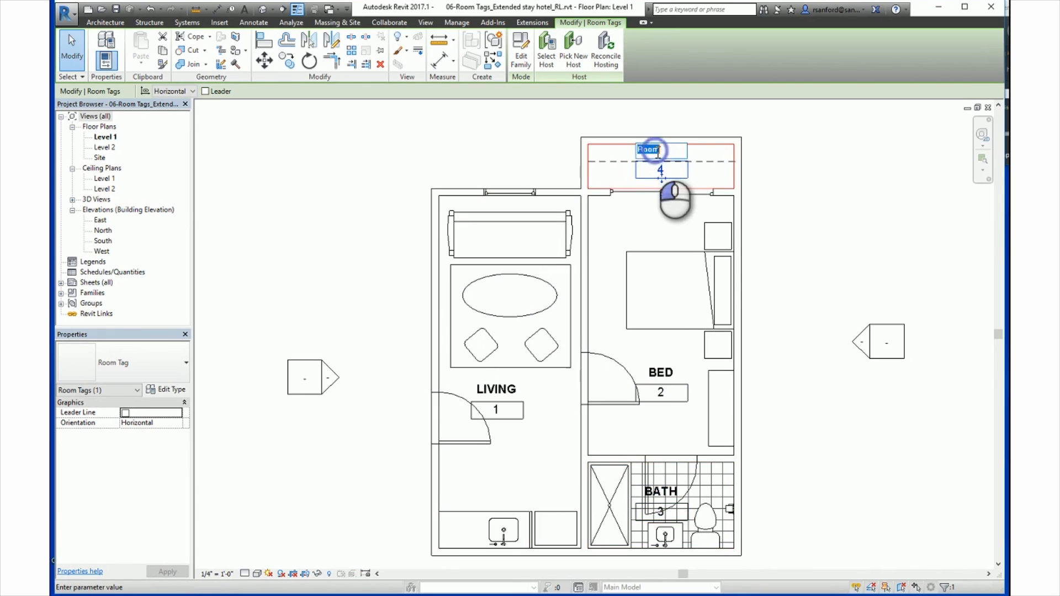
{"action": "type", "text": "CLOSET"}
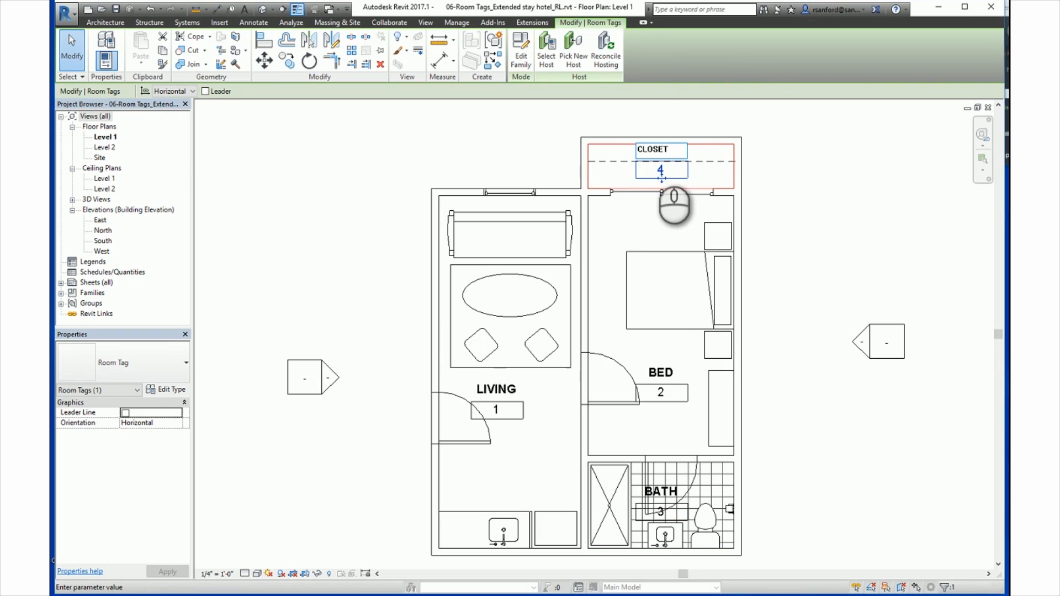
{"action": "key", "text": "Return"}
{"action": "scroll", "coordinate": [377, 280], "scroll_direction": "down", "scroll_amount": 2}
{"action": "left_click", "coordinate": [373, 283]}
Step: Try to place two tagged rooms in the open area outside the building's walls
{"action": "scroll", "coordinate": [372, 283], "scroll_direction": "up", "scroll_amount": 2}
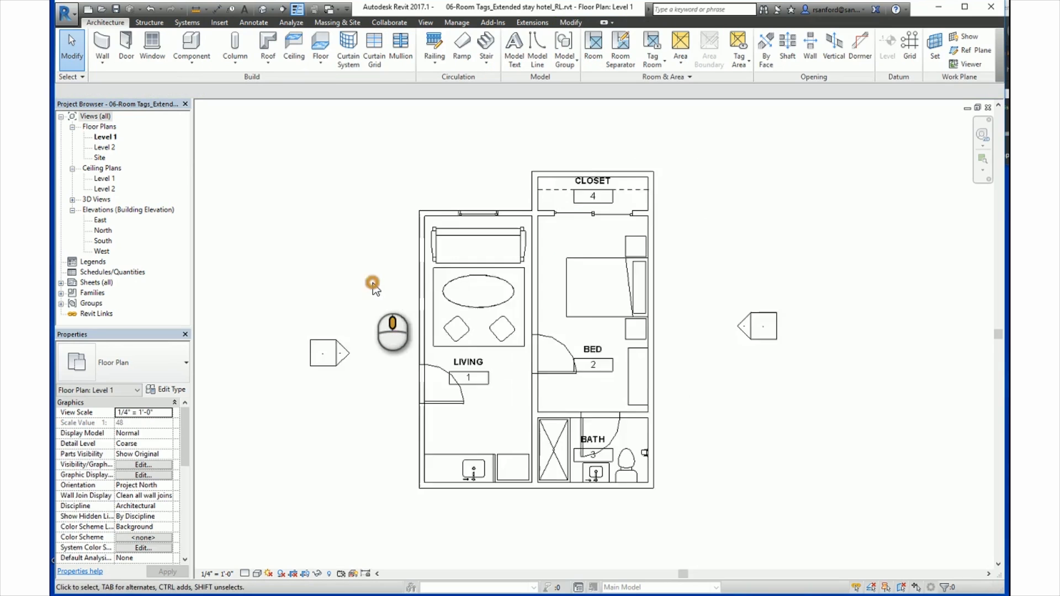
{"action": "left_click", "coordinate": [589, 49]}
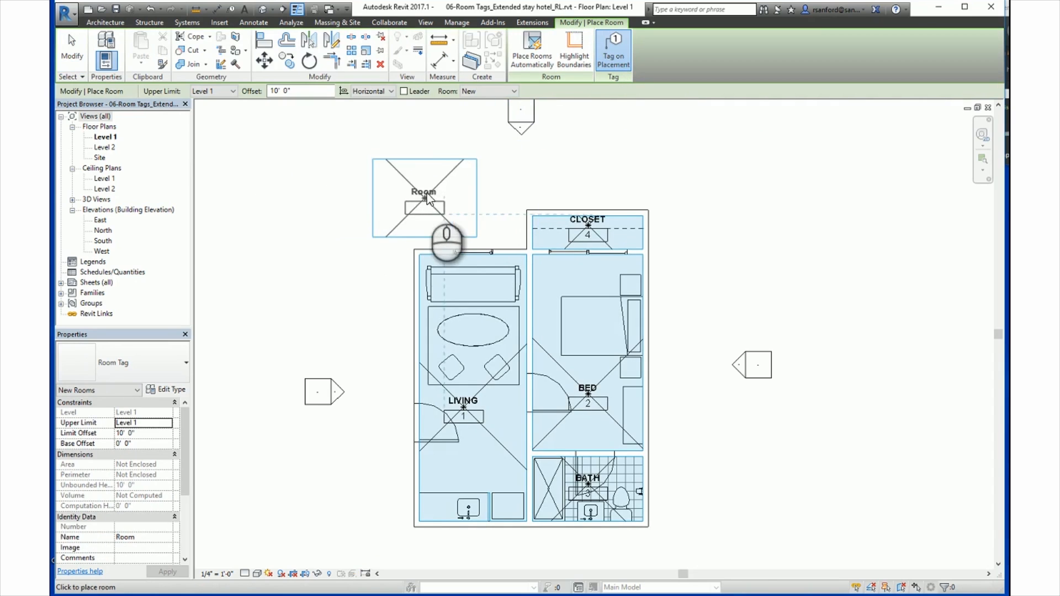
{"action": "left_click", "coordinate": [427, 194]}
{"action": "scroll", "coordinate": [312, 287], "scroll_direction": "down", "scroll_amount": 2}
{"action": "scroll", "coordinate": [316, 283], "scroll_direction": "up", "scroll_amount": 4}
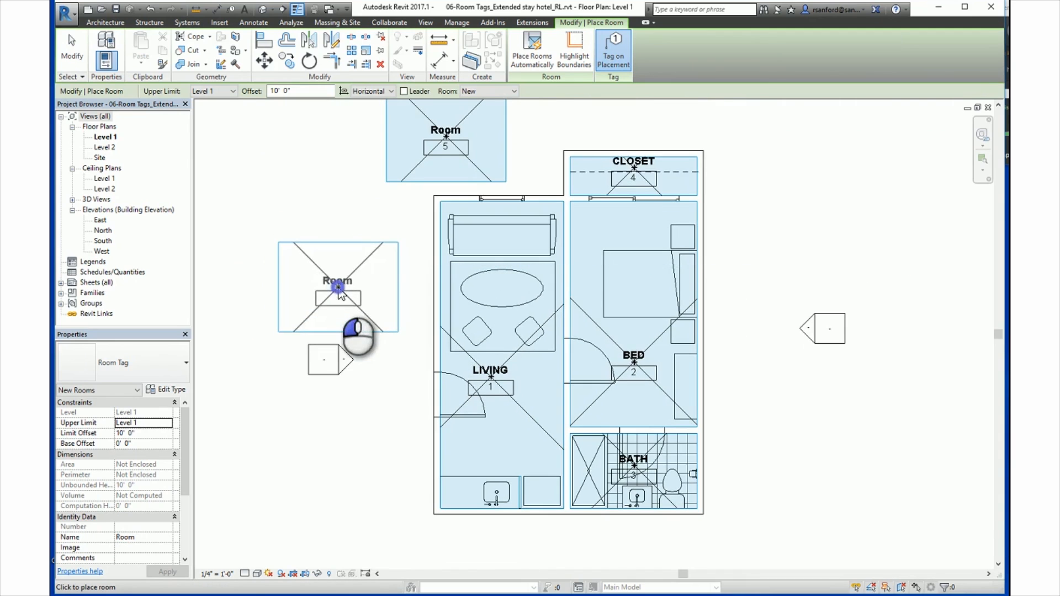
{"action": "left_click", "coordinate": [338, 288]}
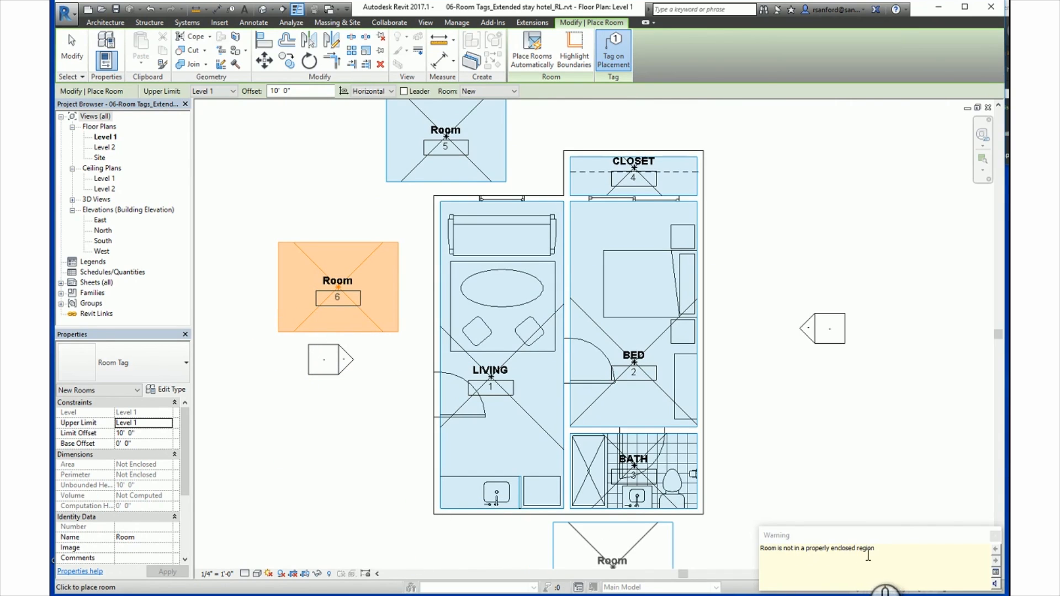
{"action": "key", "text": "Escape"}
{"action": "scroll", "coordinate": [275, 260], "scroll_direction": "down", "scroll_amount": 2}
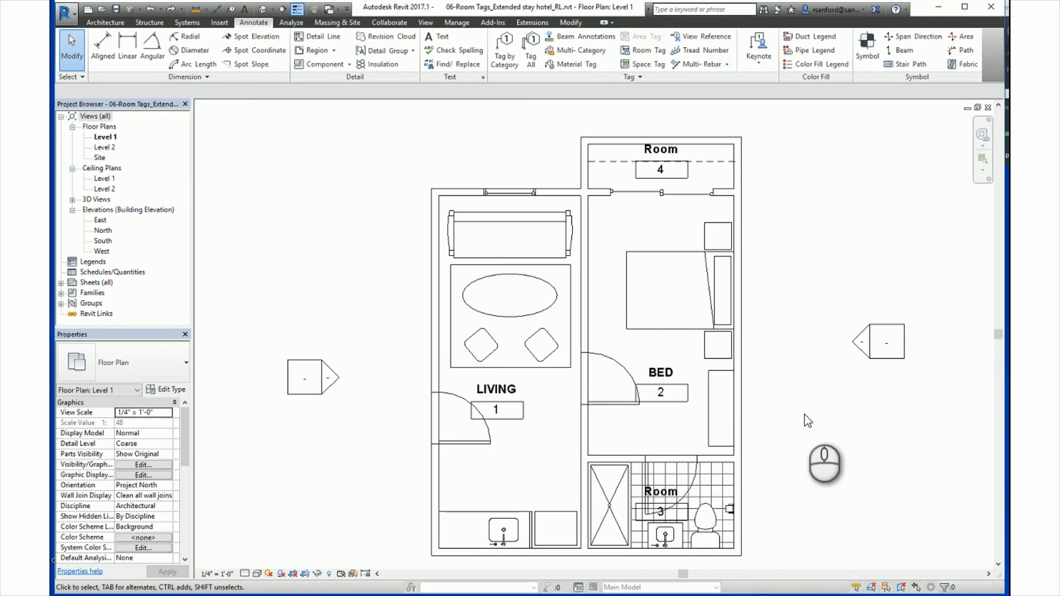
Step: Delete the room tags of the bedroom and the closet while keeping their rooms
{"action": "left_click", "coordinate": [663, 392]}
{"action": "left_click", "coordinate": [380, 65]}
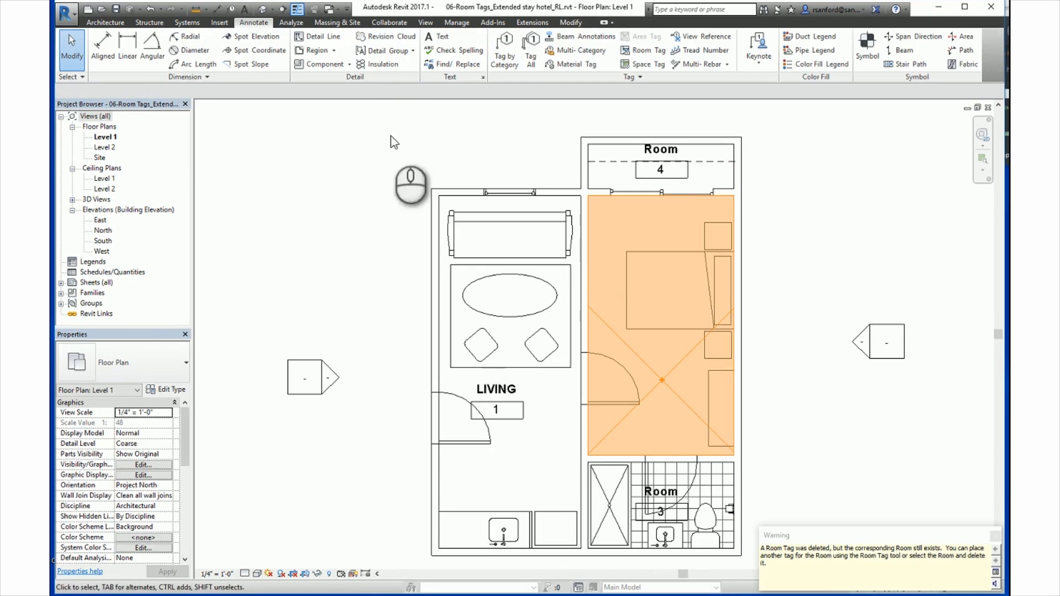
{"action": "left_click", "coordinate": [813, 247]}
{"action": "left_click", "coordinate": [675, 180]}
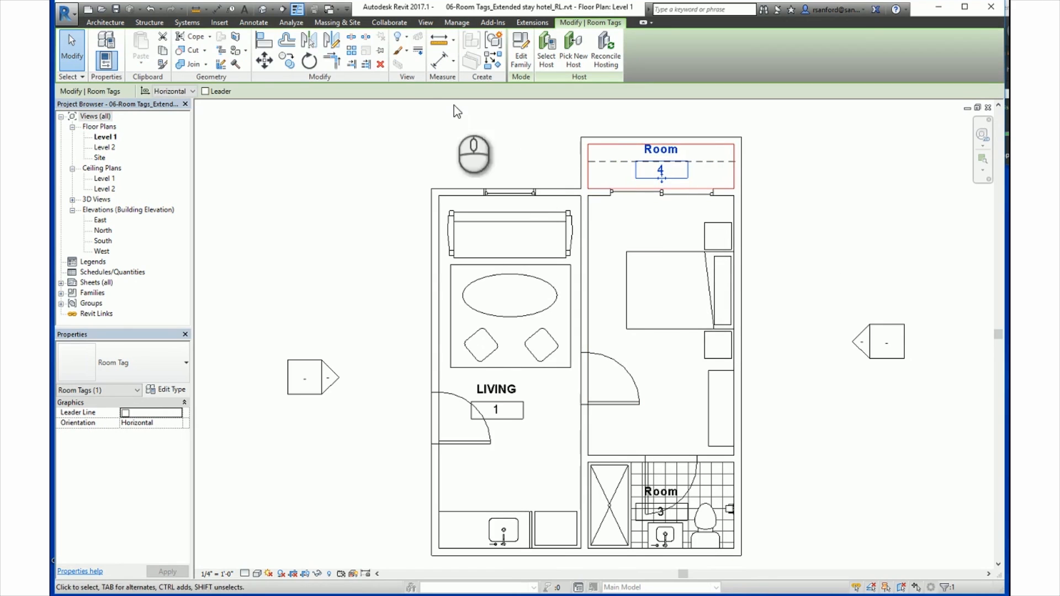
{"action": "left_click", "coordinate": [381, 65]}
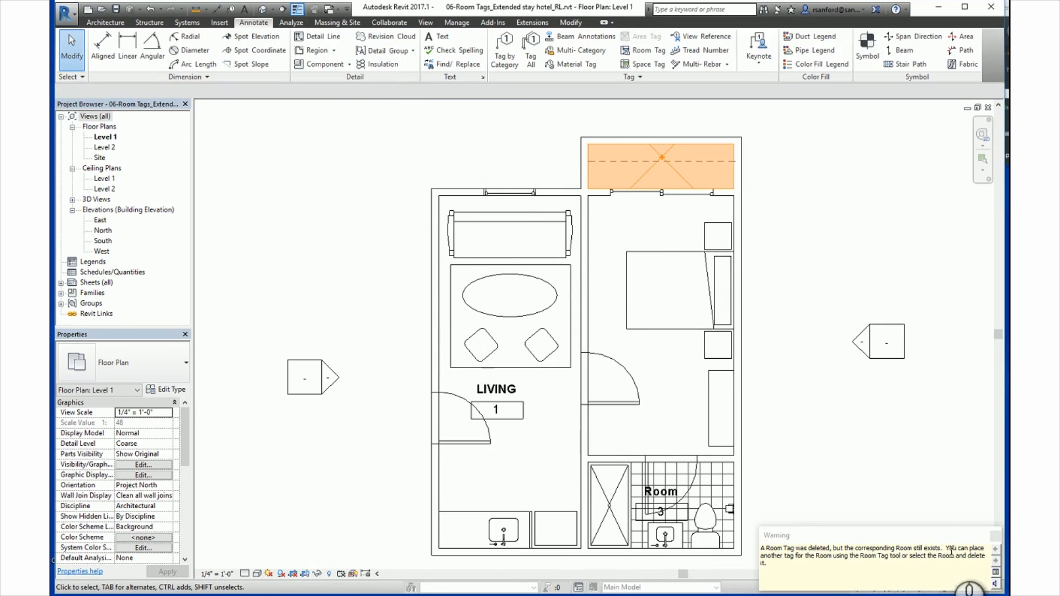
{"action": "left_click", "coordinate": [994, 535]}
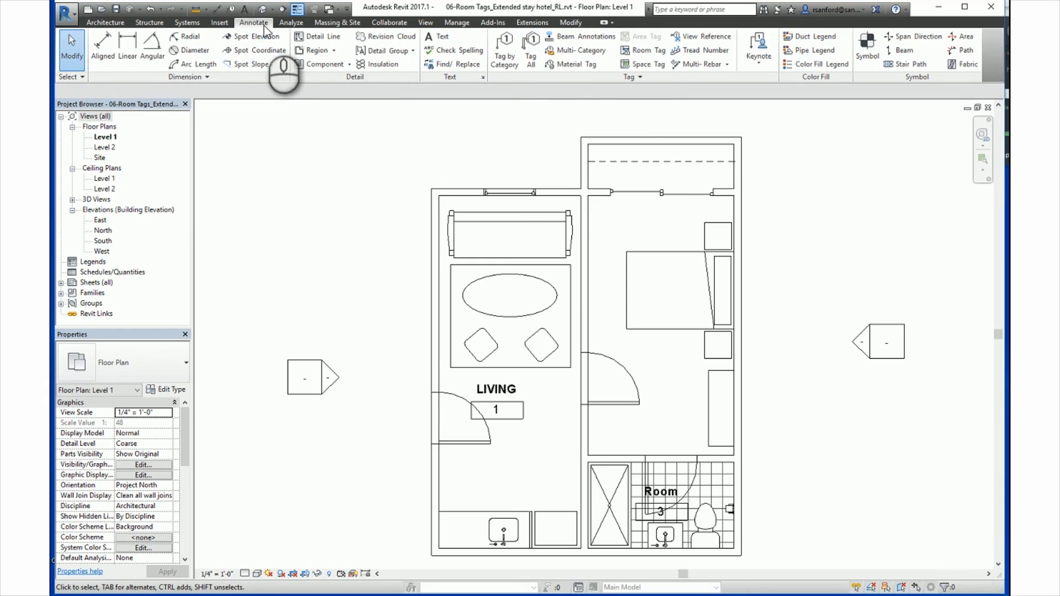
Step: Tag all untagged rooms in the current view using the Room Tags category, and undo the tagging
{"action": "left_click", "coordinate": [532, 55]}
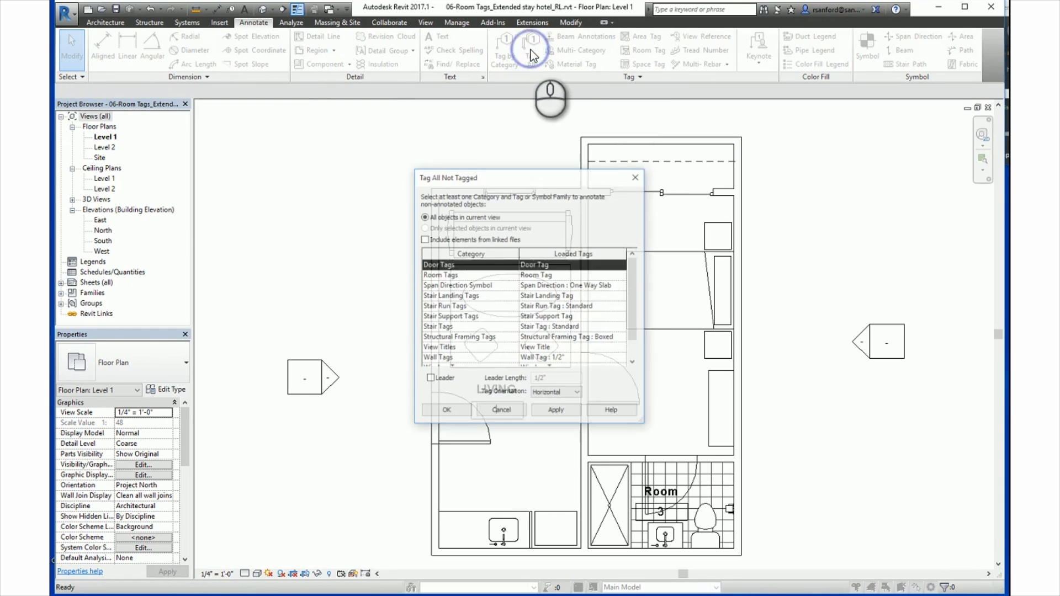
{"action": "left_click", "coordinate": [452, 276]}
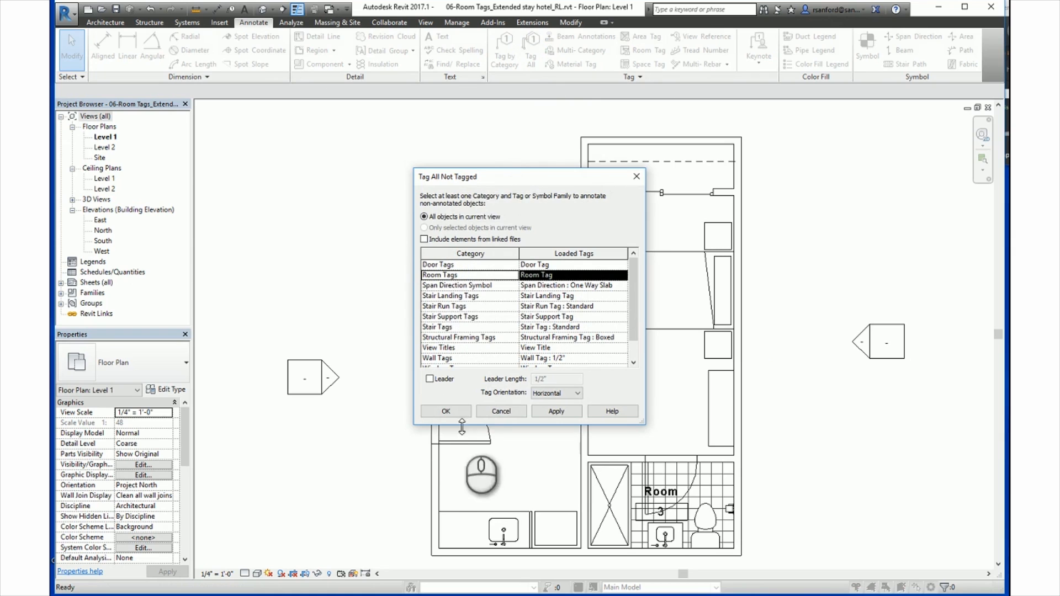
{"action": "left_click", "coordinate": [439, 413]}
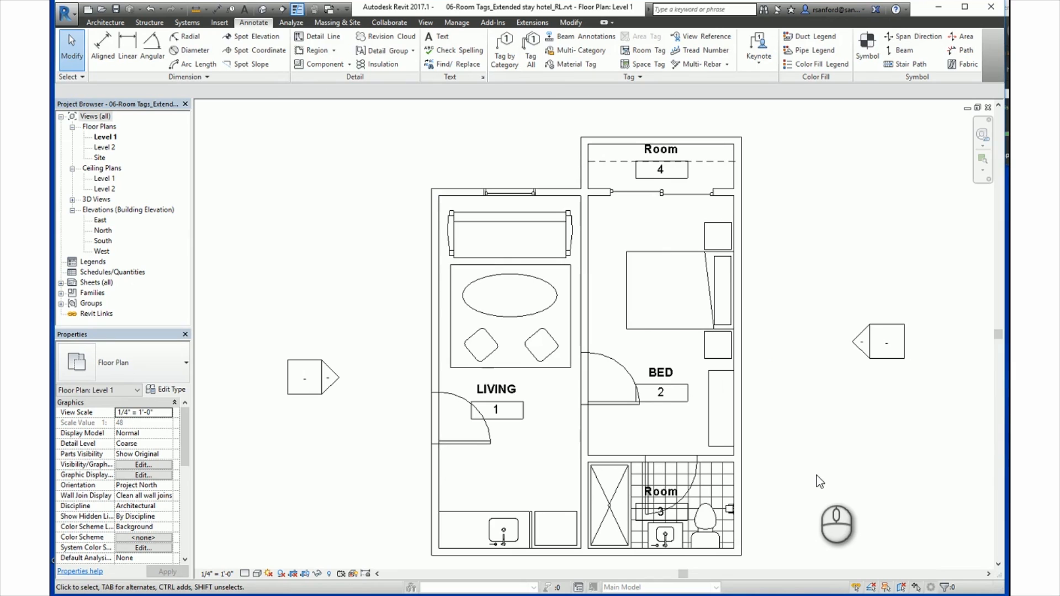
{"action": "key", "text": "ctrl+z"}
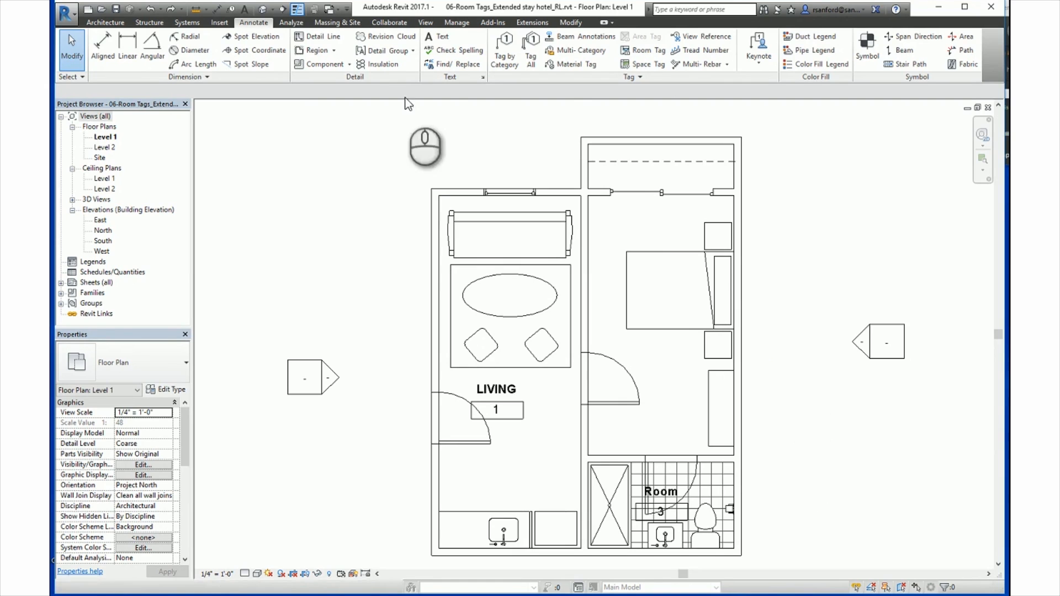
Step: Place room tags on the untagged bedroom and on the untagged closet above it
{"action": "left_click", "coordinate": [105, 24]}
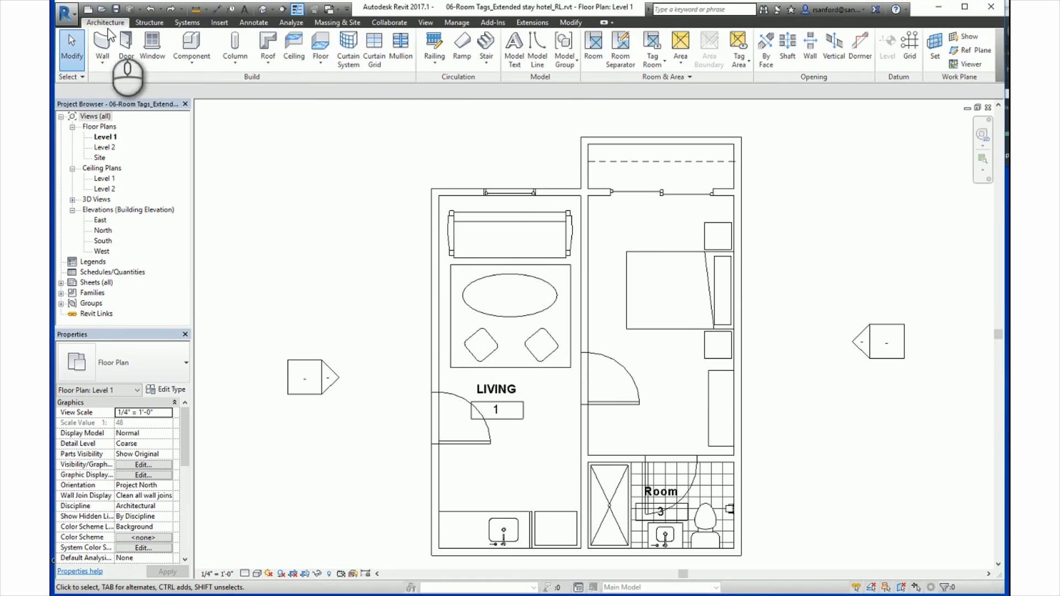
{"action": "left_click", "coordinate": [656, 63]}
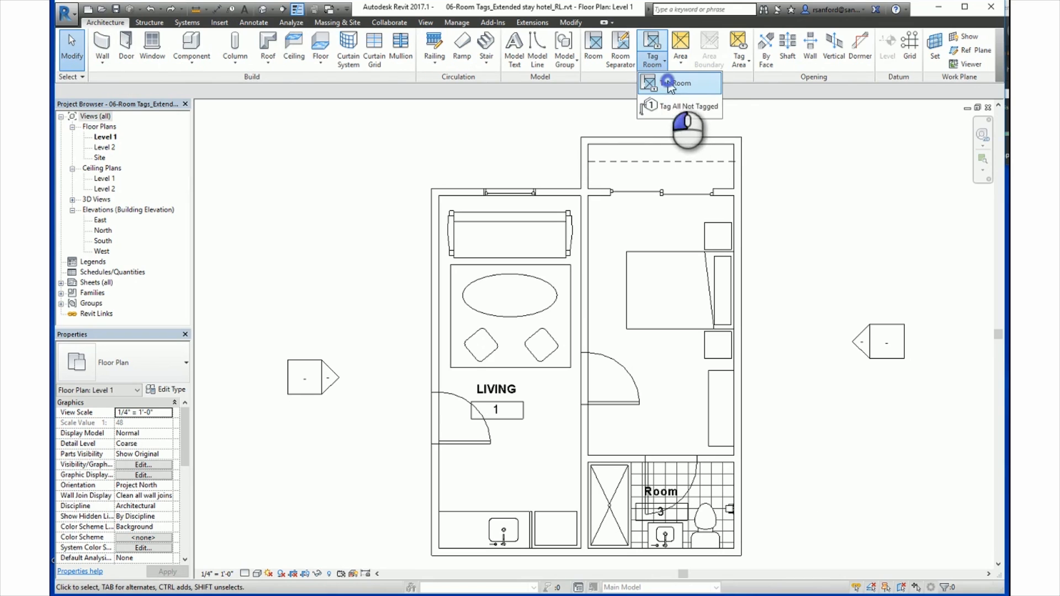
{"action": "left_click", "coordinate": [670, 84]}
{"action": "left_click", "coordinate": [661, 366]}
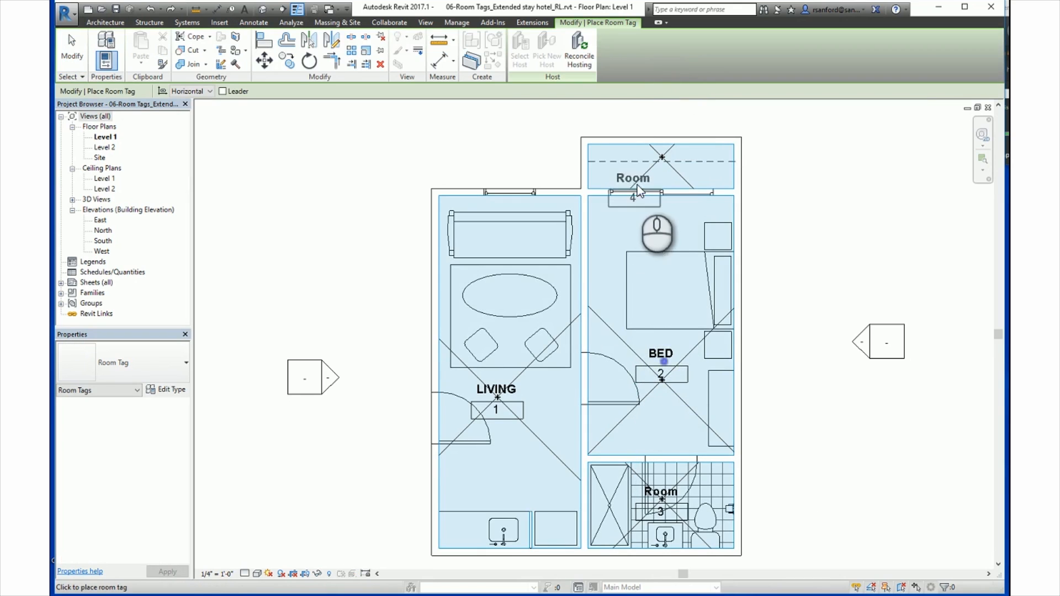
{"action": "left_click", "coordinate": [660, 155]}
{"action": "key", "text": "Escape"}
{"action": "key", "text": "Escape"}
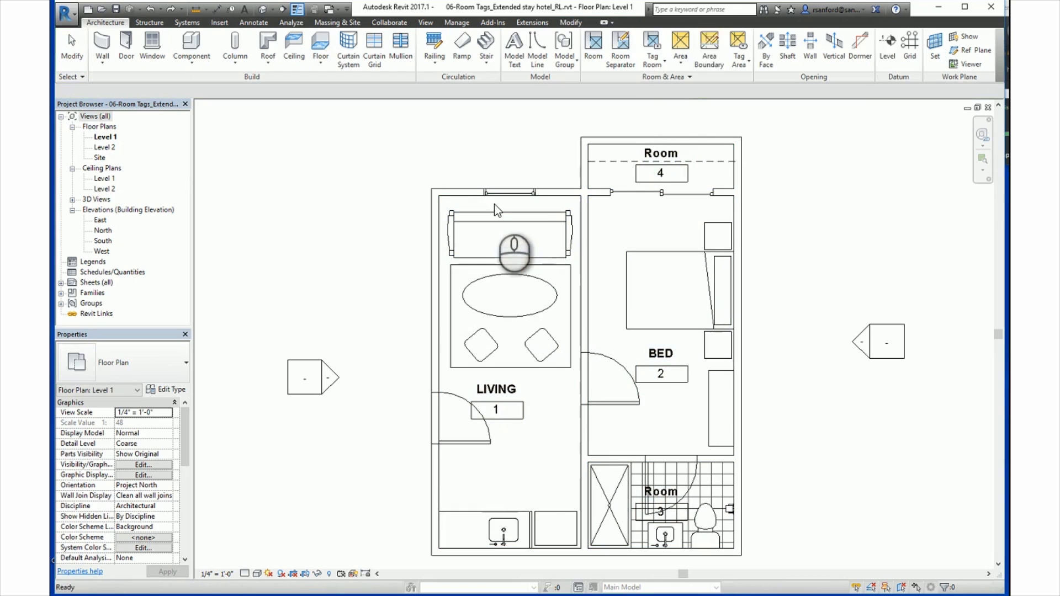
Step: Examine the orientation choices and the leader option offered while placing a room tag
{"action": "left_click", "coordinate": [663, 67]}
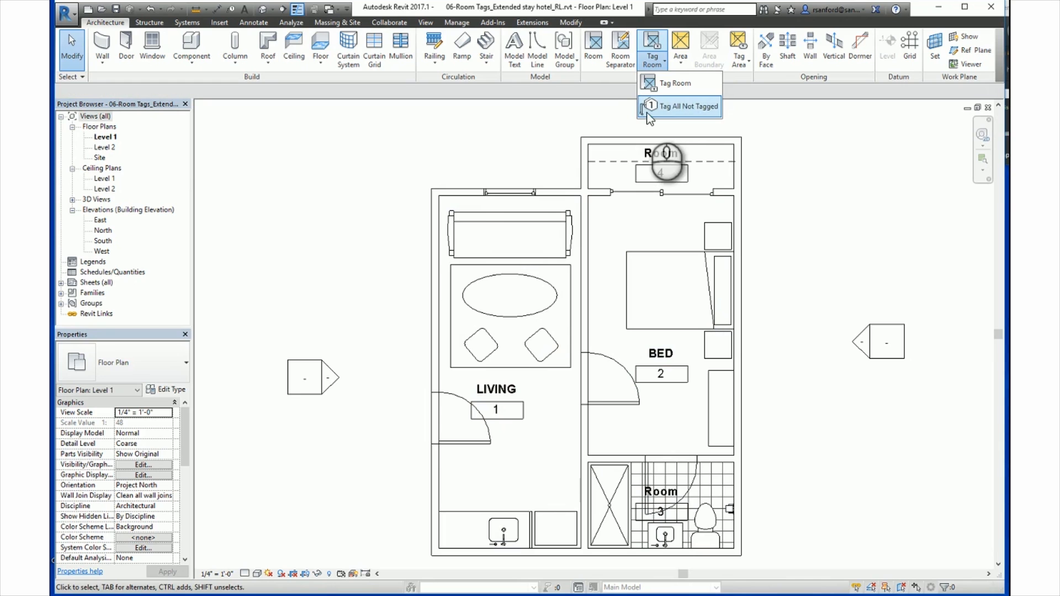
{"action": "left_click", "coordinate": [595, 93]}
{"action": "left_click", "coordinate": [653, 65]}
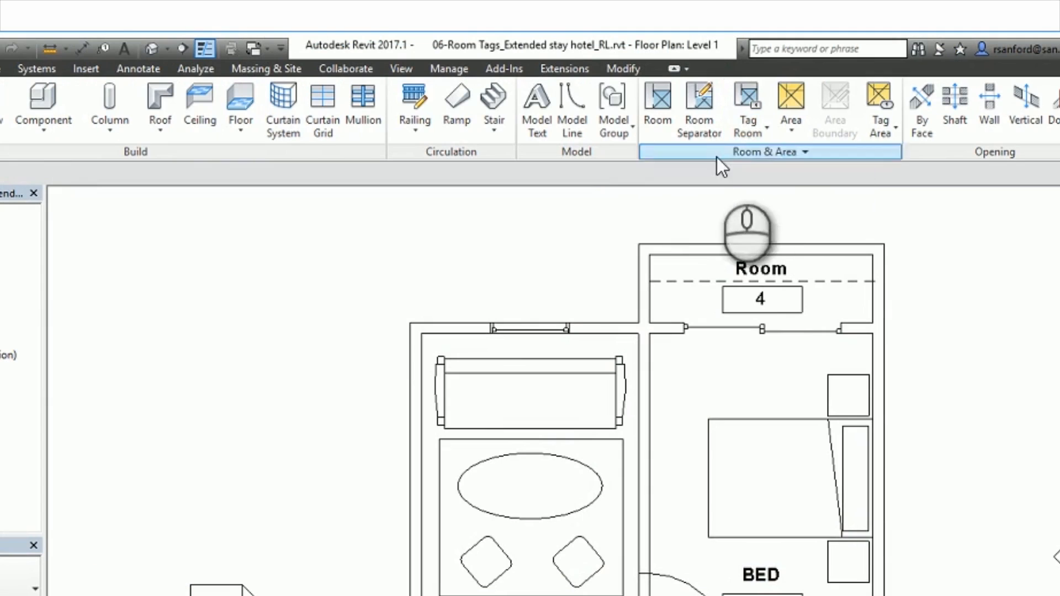
{"action": "left_click", "coordinate": [749, 134]}
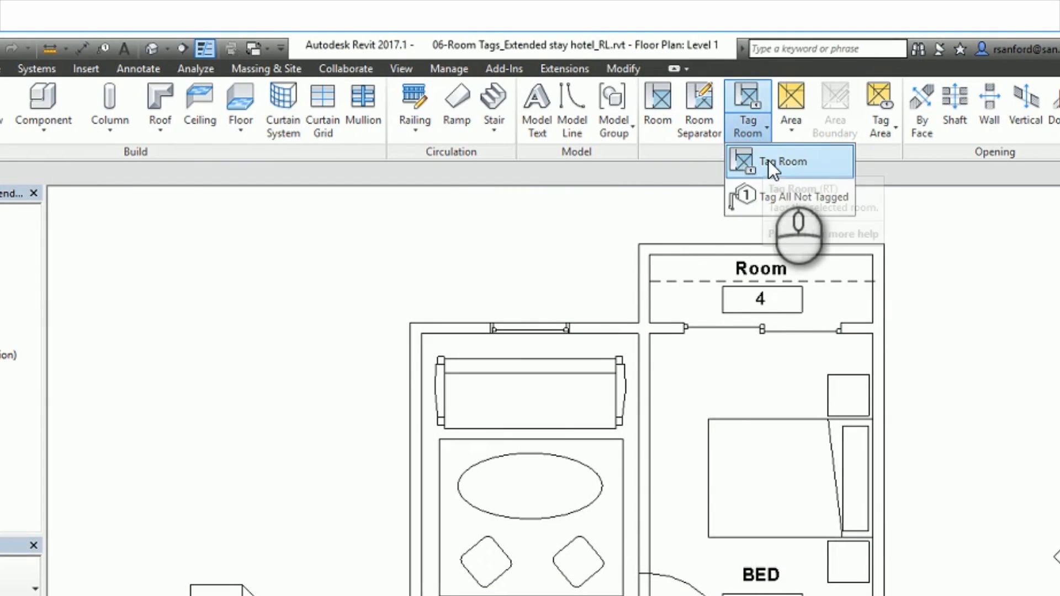
{"action": "left_click", "coordinate": [765, 161]}
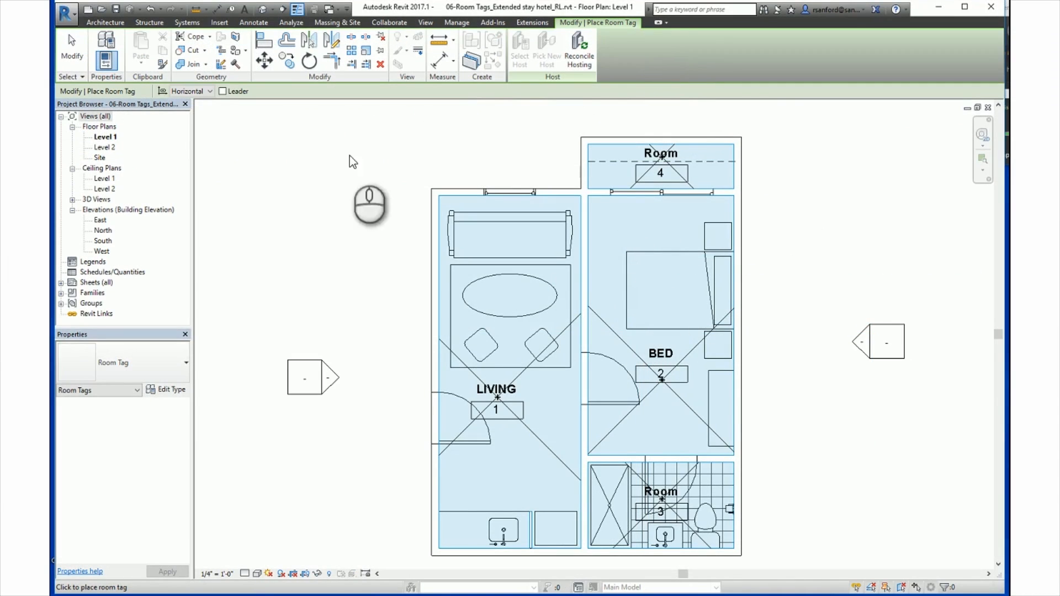
{"action": "left_click", "coordinate": [208, 92]}
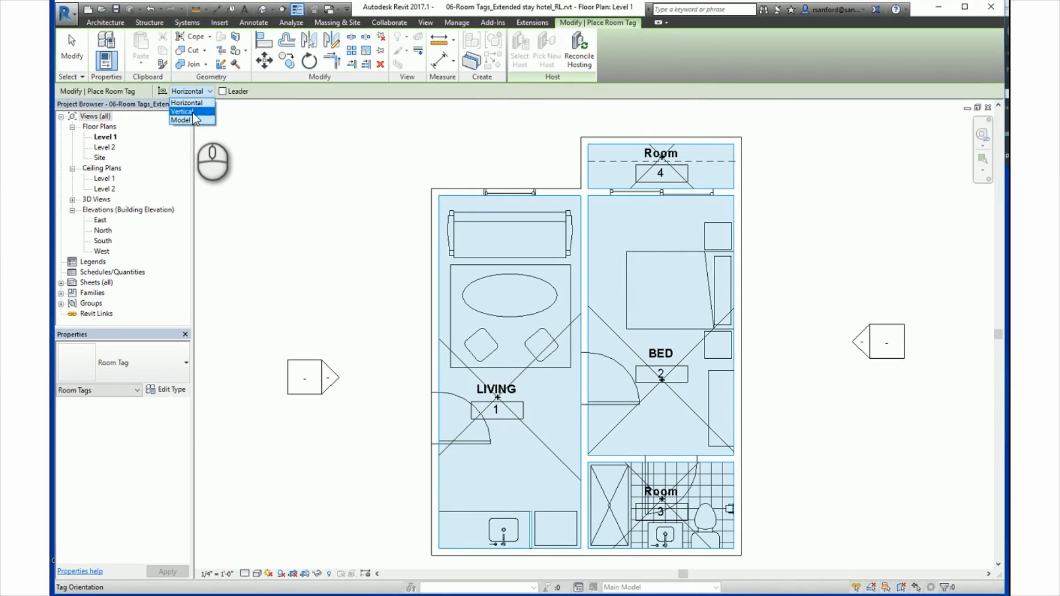
{"action": "left_click", "coordinate": [285, 91]}
{"action": "left_click", "coordinate": [222, 91]}
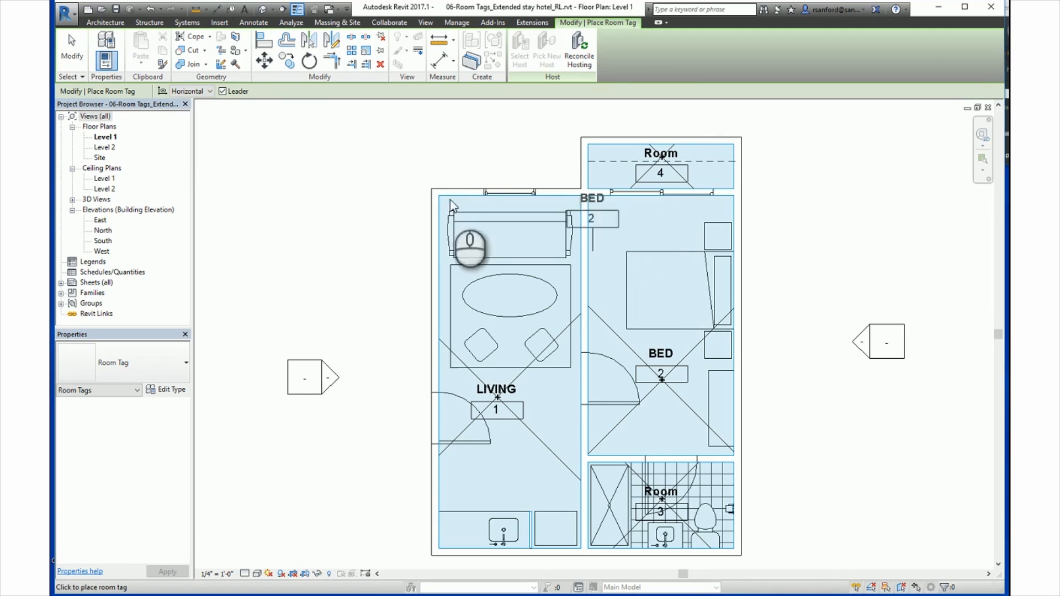
{"action": "left_click", "coordinate": [221, 92]}
{"action": "key", "text": "Escape"}
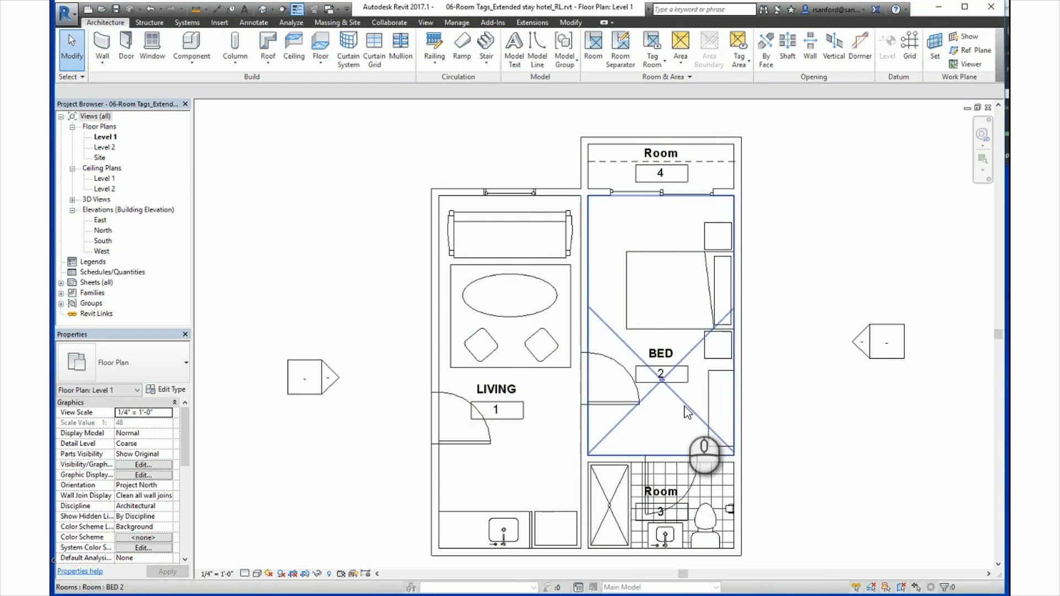
Step: Set the bedroom tag's orientation to Vertical, and return it to Horizontal
{"action": "left_click", "coordinate": [662, 380]}
{"action": "mouse_move", "coordinate": [666, 399]}
{"action": "left_mouse_down"}
{"action": "mouse_move", "coordinate": [643, 409]}
{"action": "mouse_move", "coordinate": [662, 413]}
{"action": "mouse_move", "coordinate": [663, 384]}
{"action": "mouse_move", "coordinate": [662, 420]}
{"action": "mouse_move", "coordinate": [617, 414]}
{"action": "mouse_move", "coordinate": [654, 406]}
{"action": "mouse_move", "coordinate": [629, 419]}
{"action": "mouse_move", "coordinate": [673, 422]}
{"action": "mouse_move", "coordinate": [659, 421]}
{"action": "mouse_move", "coordinate": [671, 393]}
{"action": "mouse_move", "coordinate": [670, 362]}
{"action": "mouse_move", "coordinate": [661, 373]}
{"action": "mouse_move", "coordinate": [658, 262]}
{"action": "mouse_move", "coordinate": [659, 385]}
{"action": "left_mouse_up"}
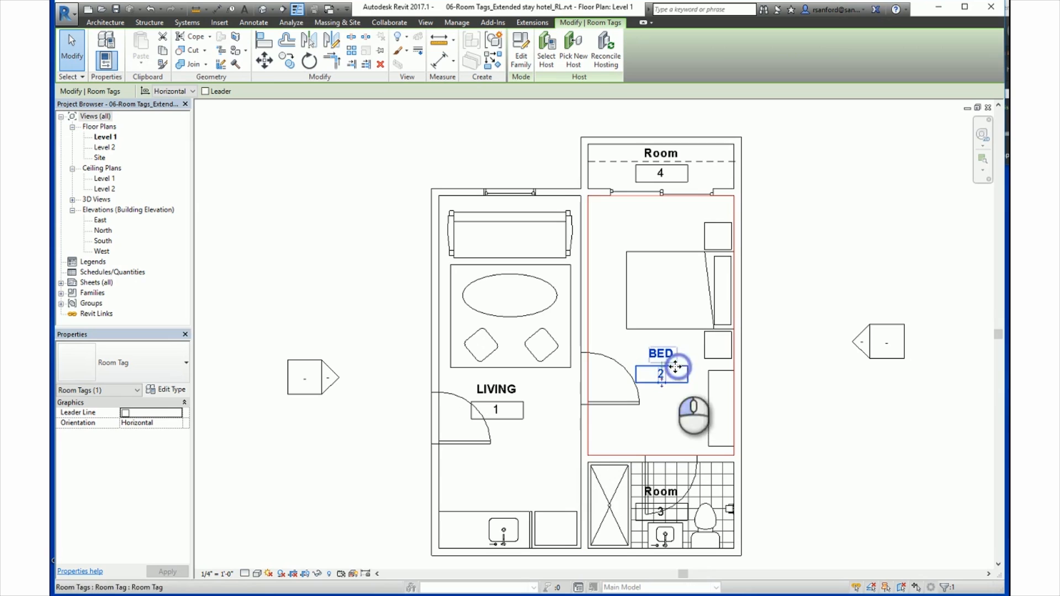
{"action": "left_click", "coordinate": [136, 423]}
{"action": "left_click", "coordinate": [133, 441]}
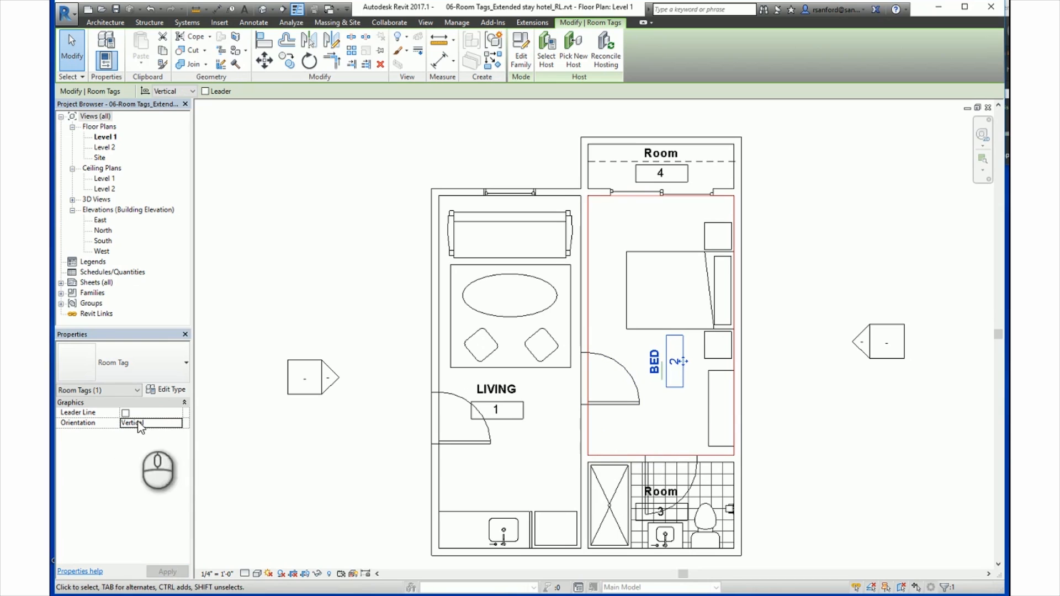
{"action": "left_click", "coordinate": [178, 423]}
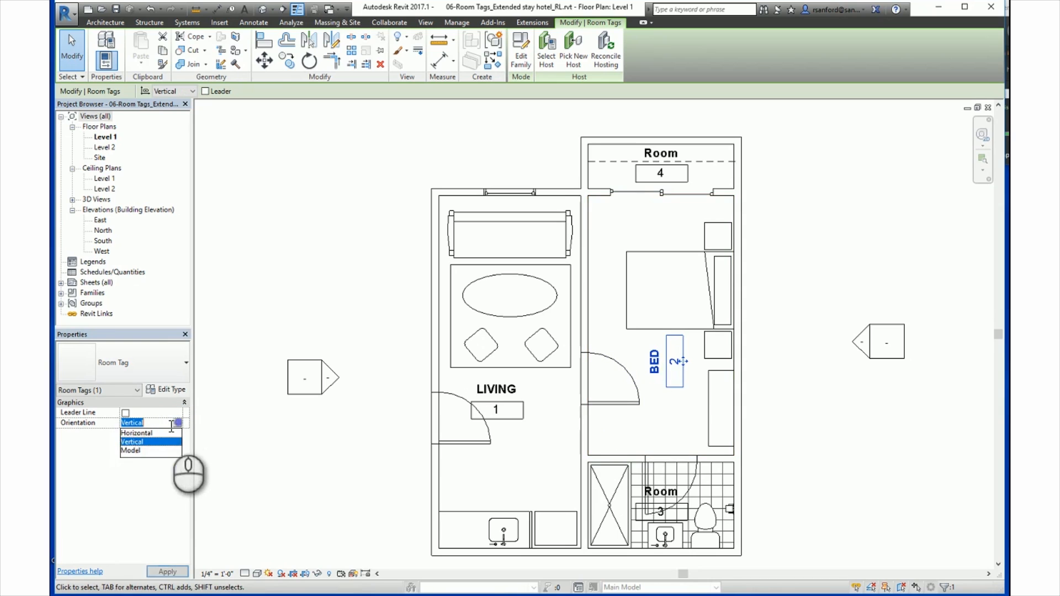
{"action": "left_click", "coordinate": [132, 433]}
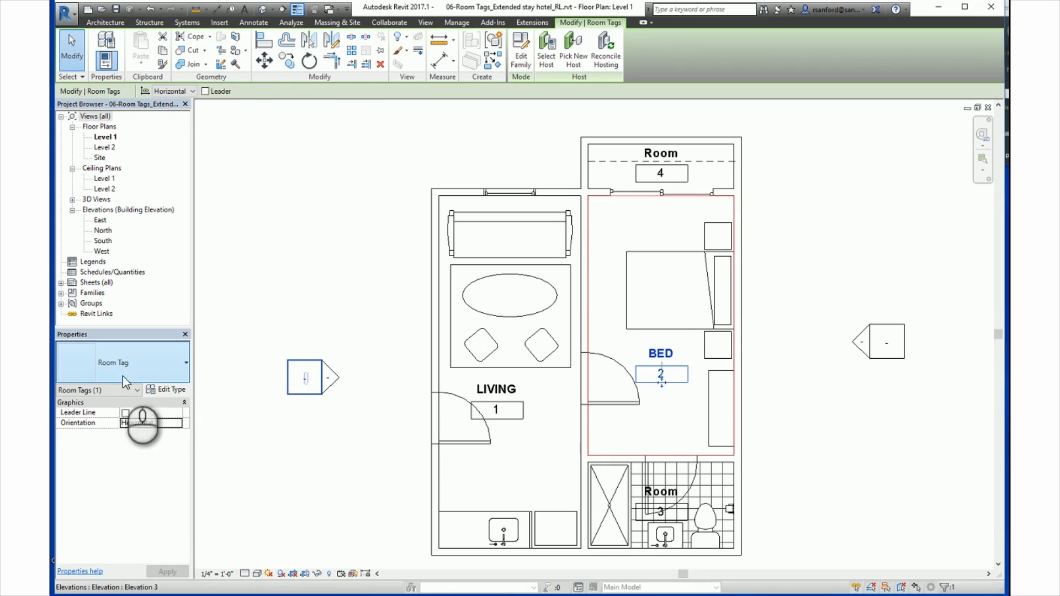
Step: Turn on Show Area in the Room Tag type properties, and turn it off again
{"action": "left_click", "coordinate": [177, 389]}
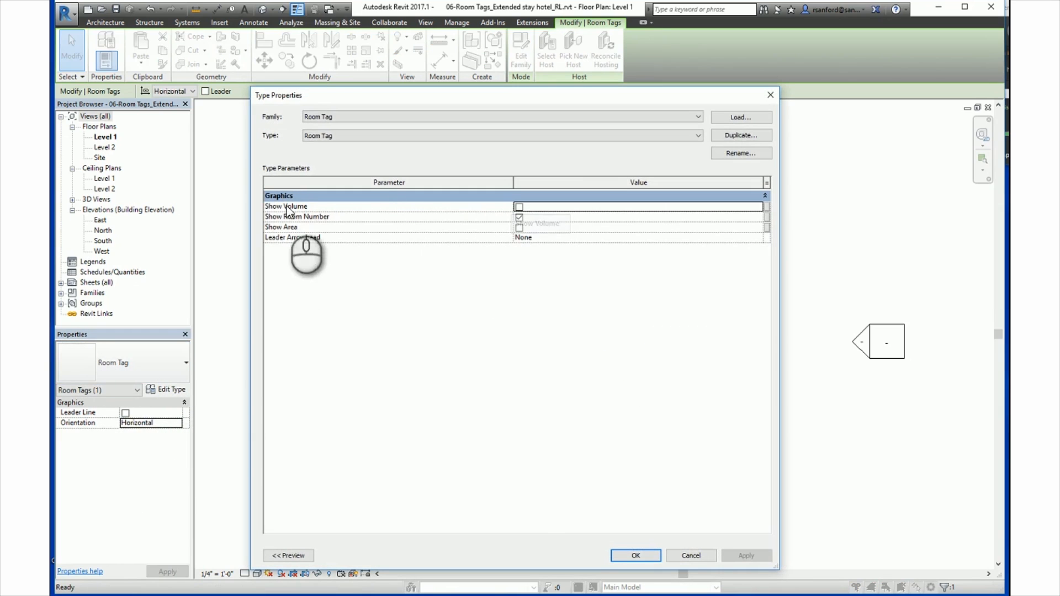
{"action": "left_click", "coordinate": [519, 228]}
{"action": "left_click", "coordinate": [634, 557]}
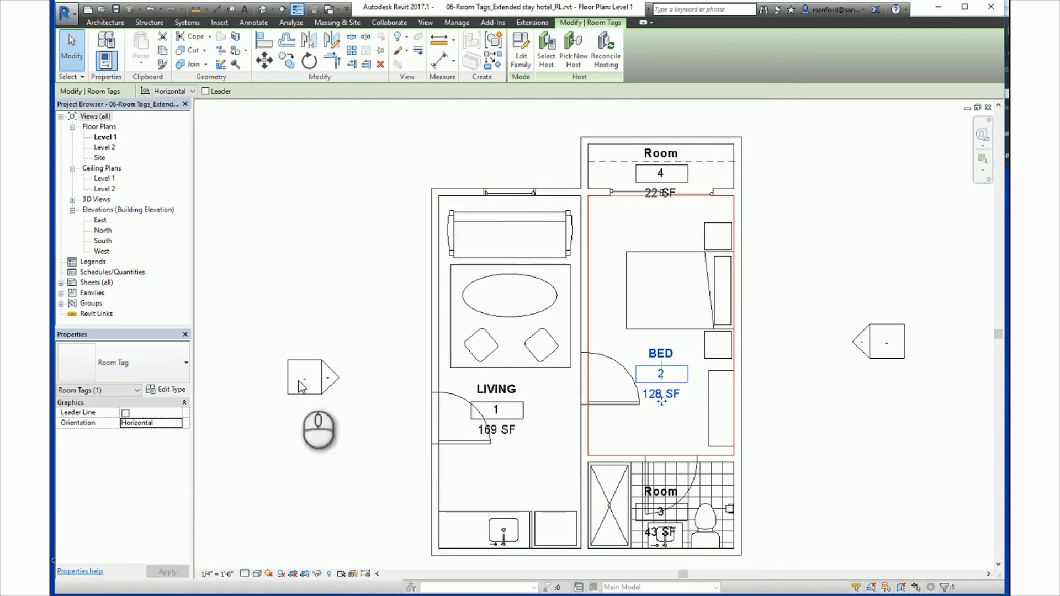
{"action": "left_click", "coordinate": [167, 389]}
{"action": "left_click", "coordinate": [519, 227]}
{"action": "left_click", "coordinate": [626, 557]}
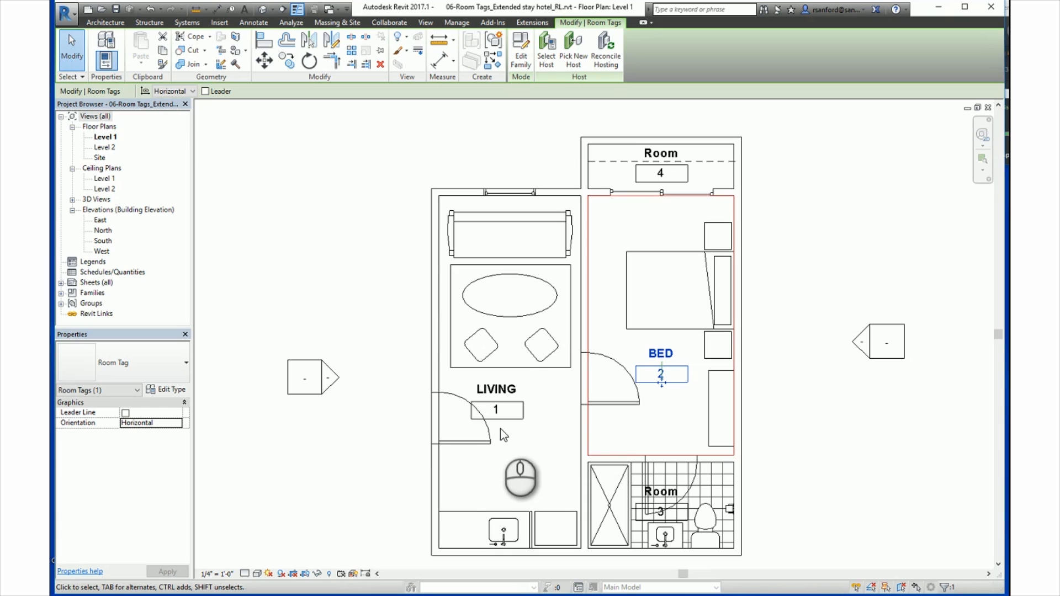
{"action": "key", "text": "Escape"}
Step: Turn off Room Bounding for the wall between the living room and bedroom, and turn it back on
{"action": "left_click", "coordinate": [437, 374]}
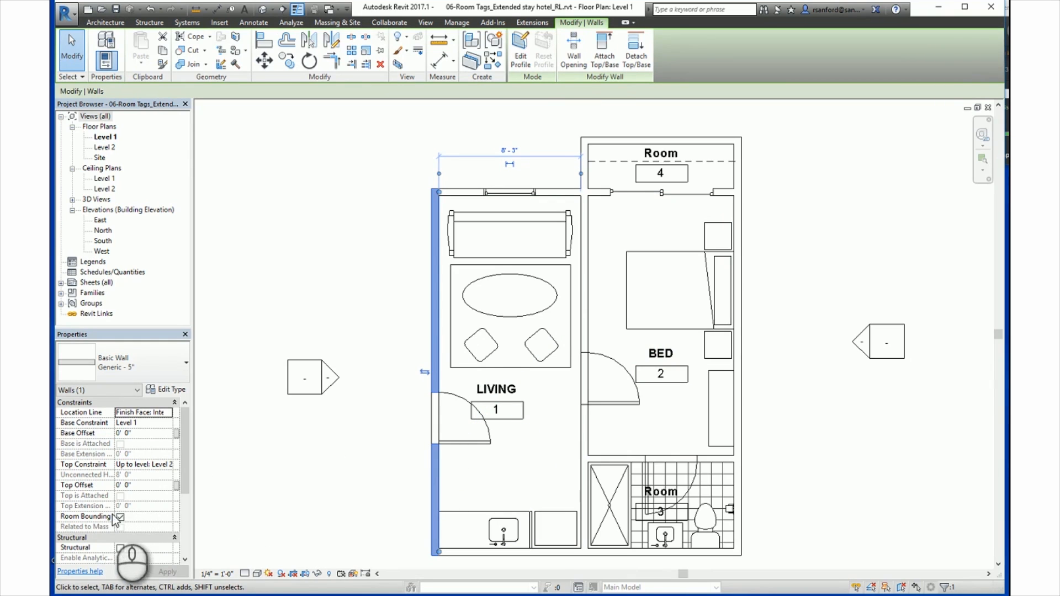
{"action": "left_click", "coordinate": [545, 478]}
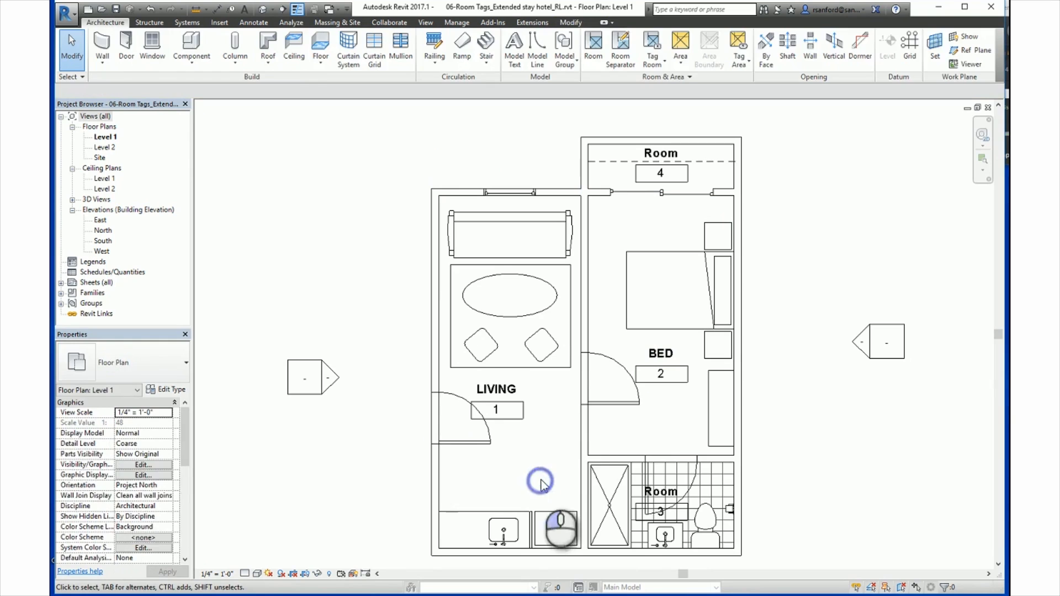
{"action": "left_click", "coordinate": [585, 425]}
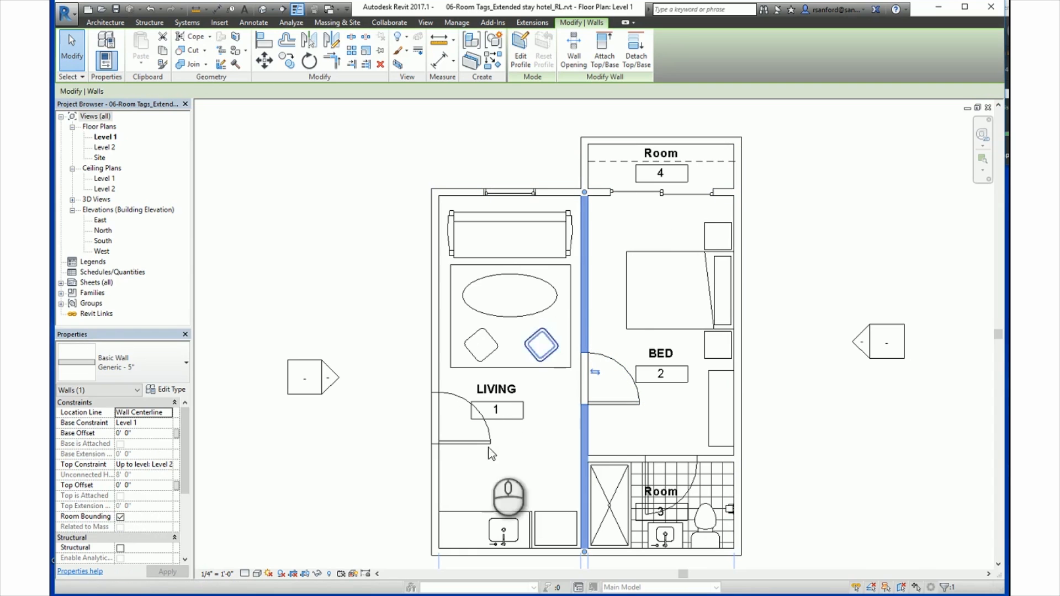
{"action": "left_click", "coordinate": [120, 517]}
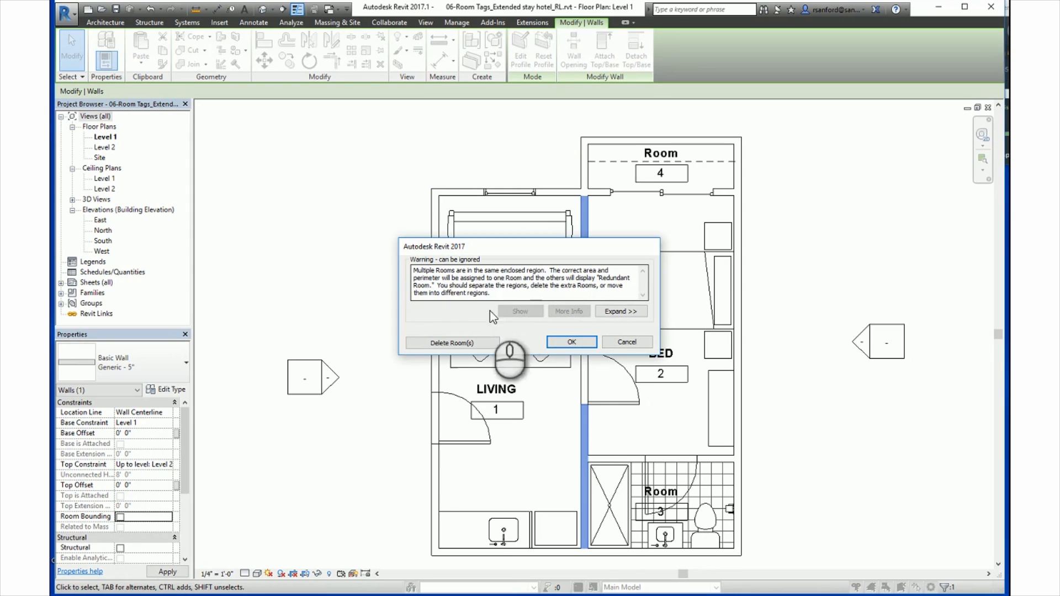
{"action": "left_click", "coordinate": [572, 341]}
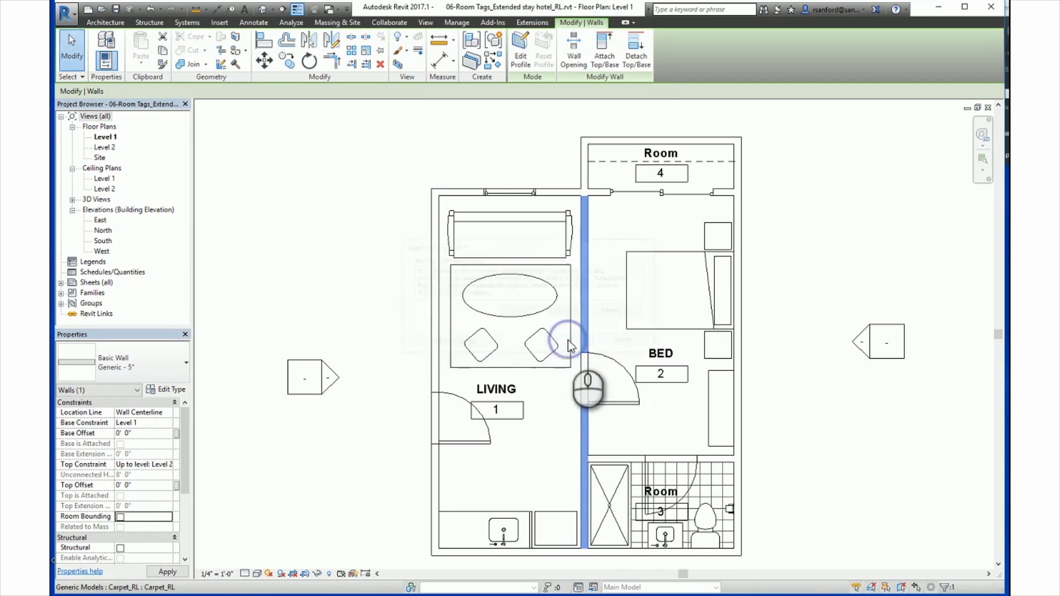
{"action": "left_click", "coordinate": [119, 517]}
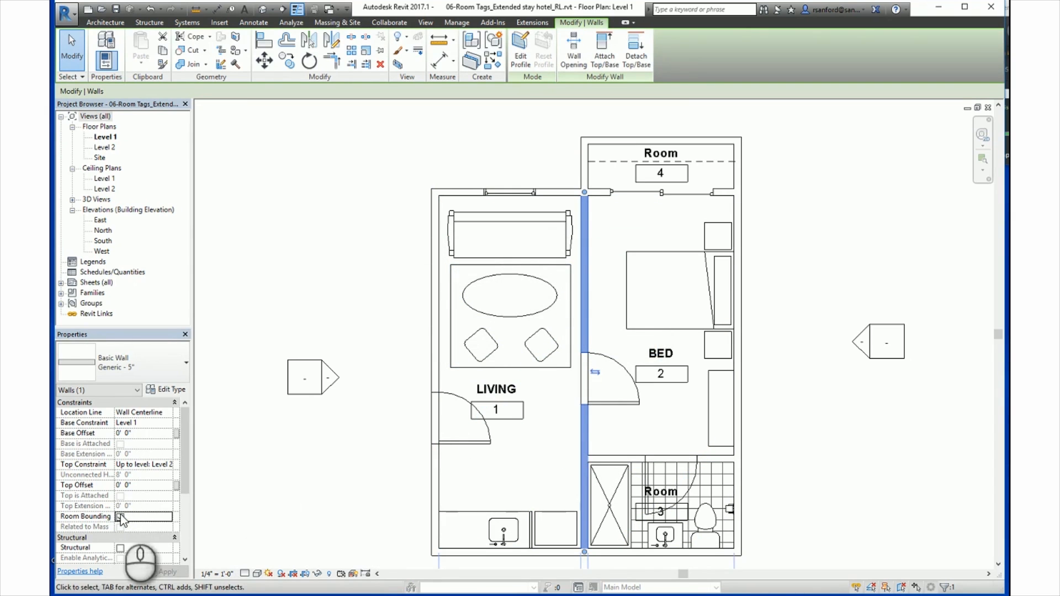
{"action": "left_click", "coordinate": [364, 462]}
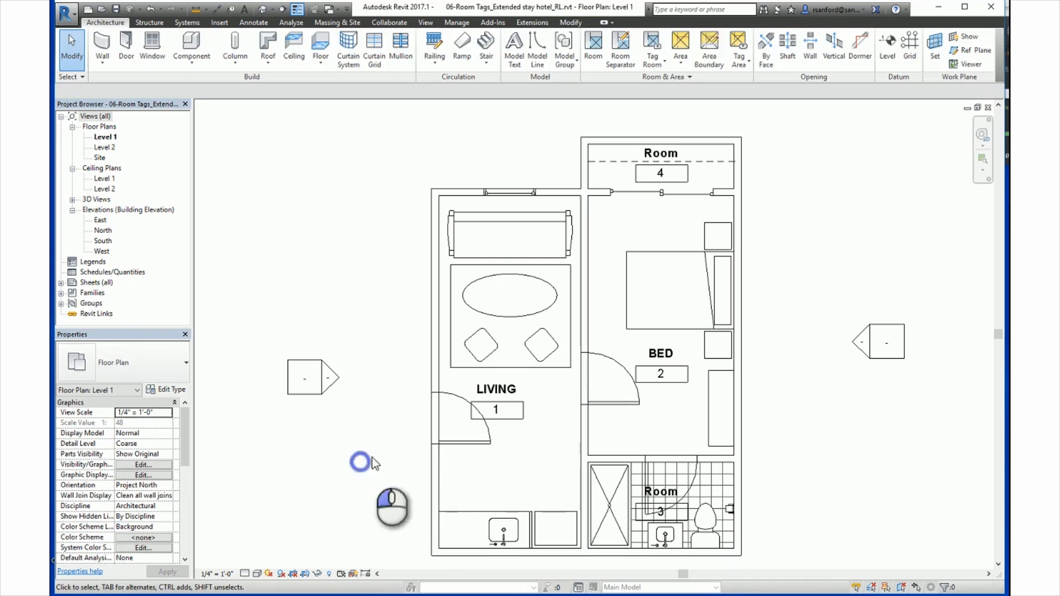
Step: Select the living room itself rather than its tag to check its area in the properties
{"action": "left_click", "coordinate": [507, 408]}
{"action": "left_click", "coordinate": [360, 527]}
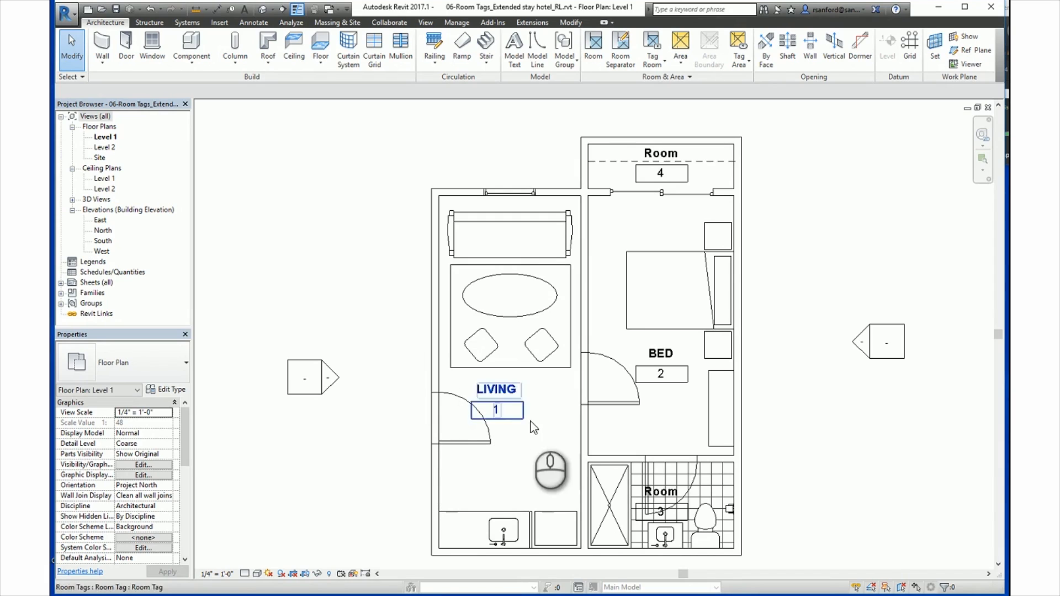
{"action": "key", "text": "Tab"}
{"action": "left_click", "coordinate": [502, 410]}
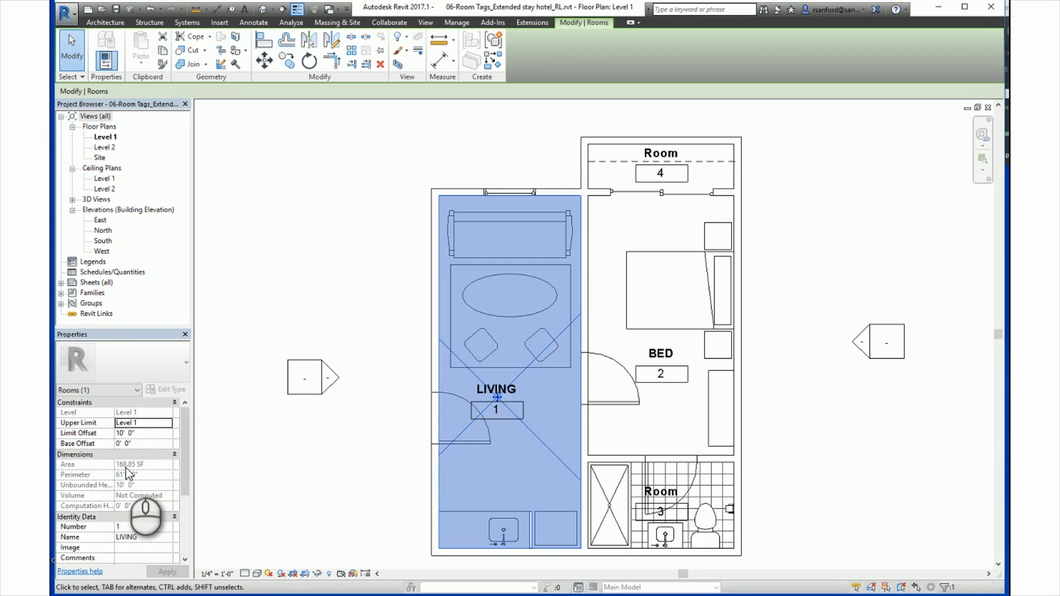
{"action": "left_click", "coordinate": [323, 496]}
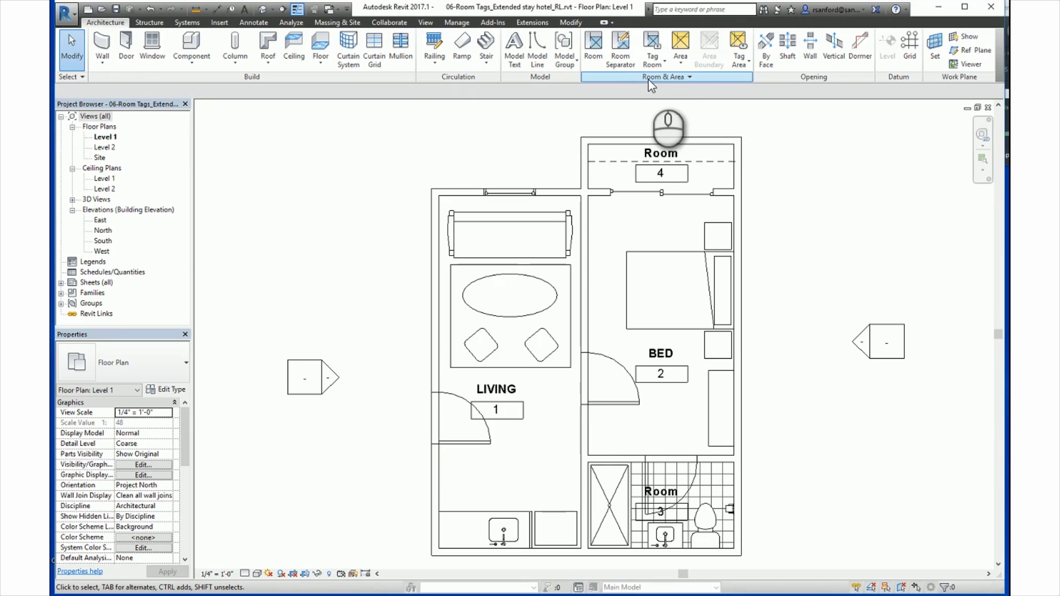
Step: Draw a horizontal room separation line across the living room, from the bathroom wall's corner to the opposite exterior wall
{"action": "left_click", "coordinate": [620, 61]}
{"action": "scroll", "coordinate": [535, 499], "scroll_direction": "up", "scroll_amount": 3}
{"action": "middle_click_drag", "start_coordinate": [535, 498], "coordinate": [539, 440]}
{"action": "left_click", "coordinate": [691, 367]}
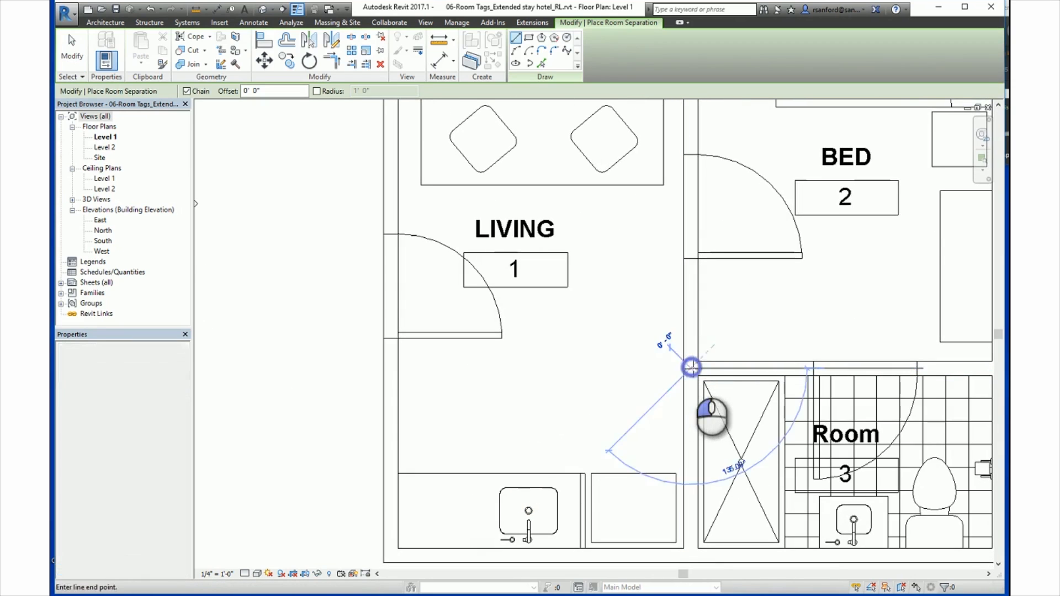
{"action": "left_click", "coordinate": [398, 367]}
{"action": "key", "text": "Escape"}
{"action": "scroll", "coordinate": [364, 406], "scroll_direction": "down", "scroll_amount": 1}
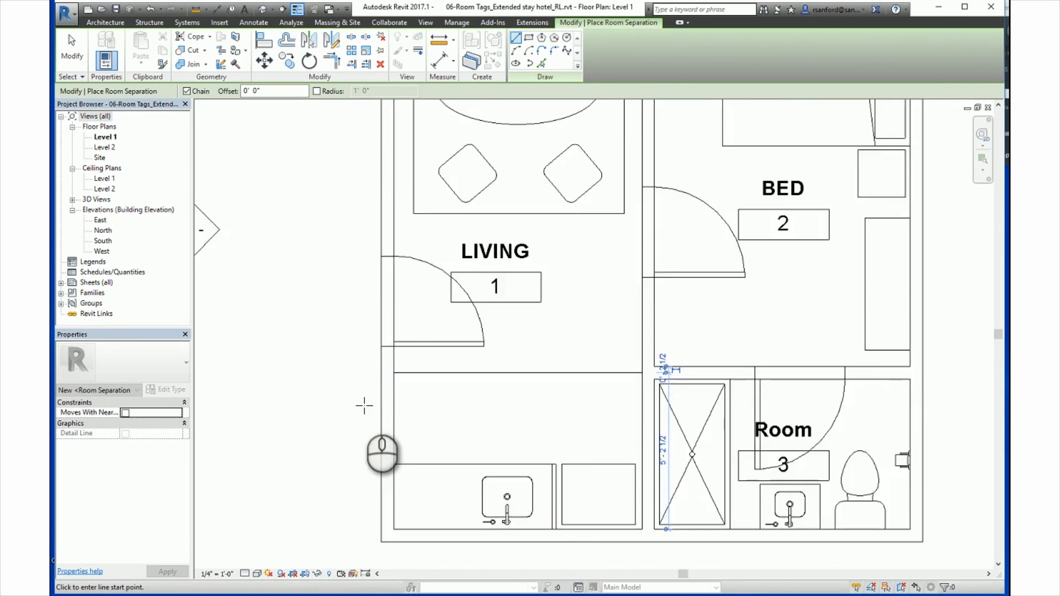
{"action": "scroll", "coordinate": [365, 406], "scroll_direction": "down", "scroll_amount": 2}
{"action": "key", "text": "Escape"}
Step: Check the area of the living room bounded by the room separation line
{"action": "key", "text": "Tab"}
{"action": "left_click", "coordinate": [427, 353]}
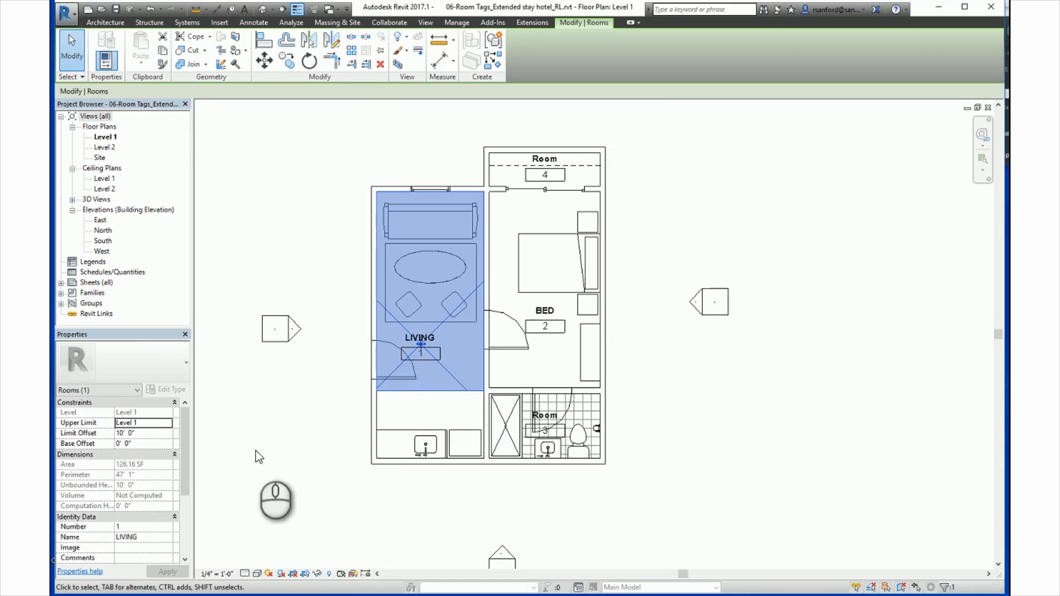
{"action": "left_click", "coordinate": [333, 411]}
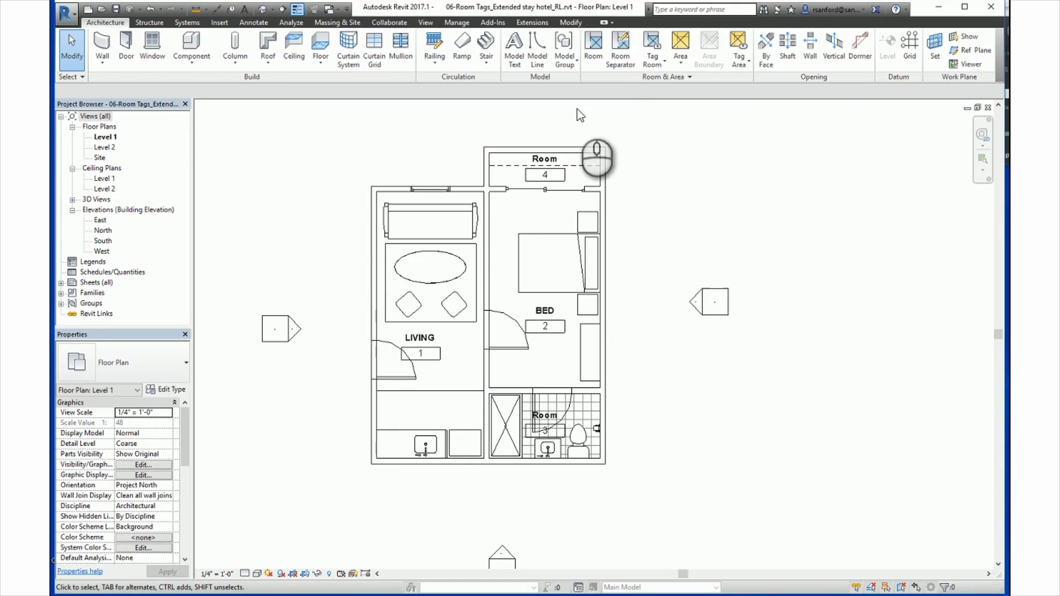
Step: Place a tagged room in the kitchen area below the room separation line
{"action": "left_click", "coordinate": [594, 50]}
{"action": "scroll", "coordinate": [423, 425], "scroll_direction": "up", "scroll_amount": 3}
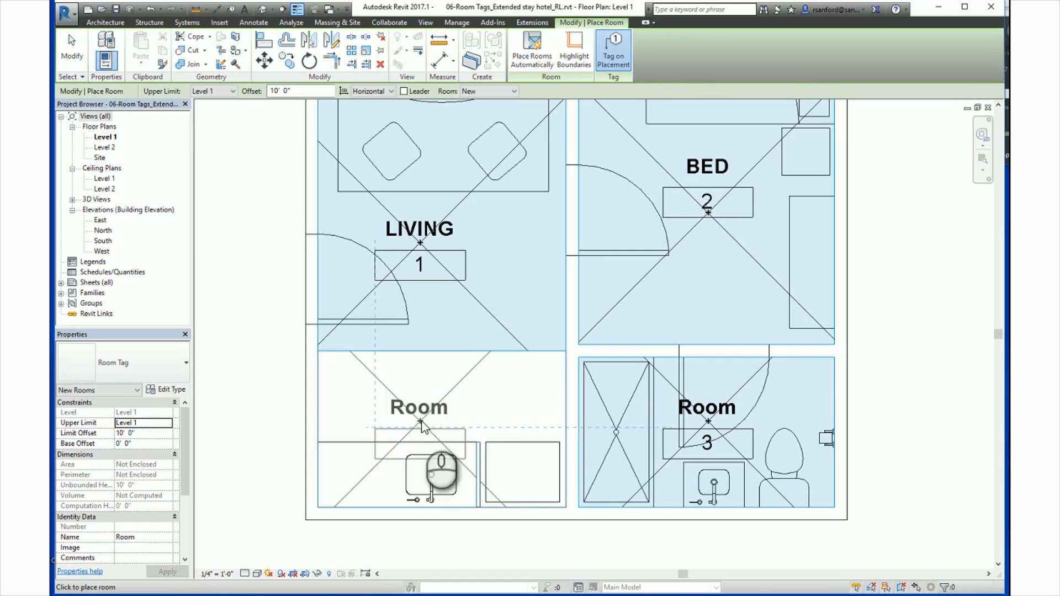
{"action": "left_click", "coordinate": [430, 392]}
{"action": "scroll", "coordinate": [428, 394], "scroll_direction": "down", "scroll_amount": 2}
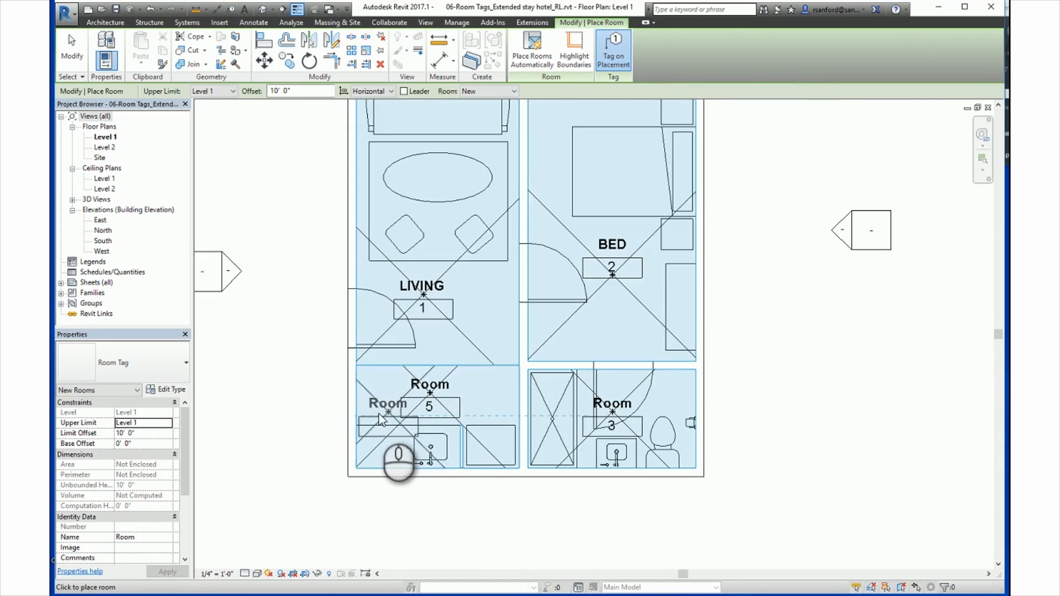
{"action": "key", "text": "Escape"}
{"action": "key", "text": "Escape"}
Step: Rename the room below the room separation line to KITCHEN through its tag
{"action": "double_click", "coordinate": [425, 387]}
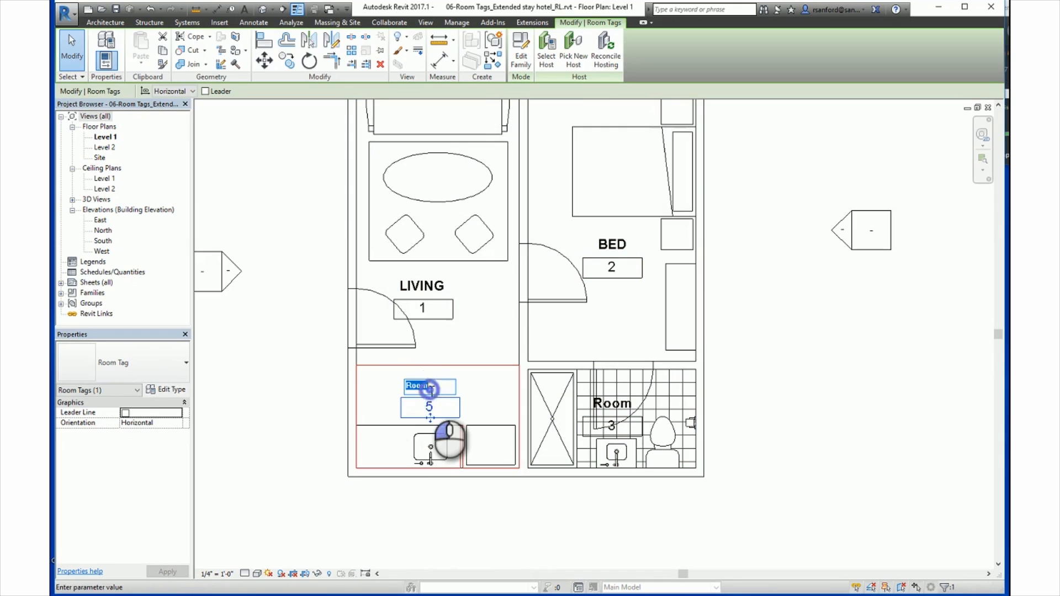
{"action": "type", "text": "KITCHEB"}
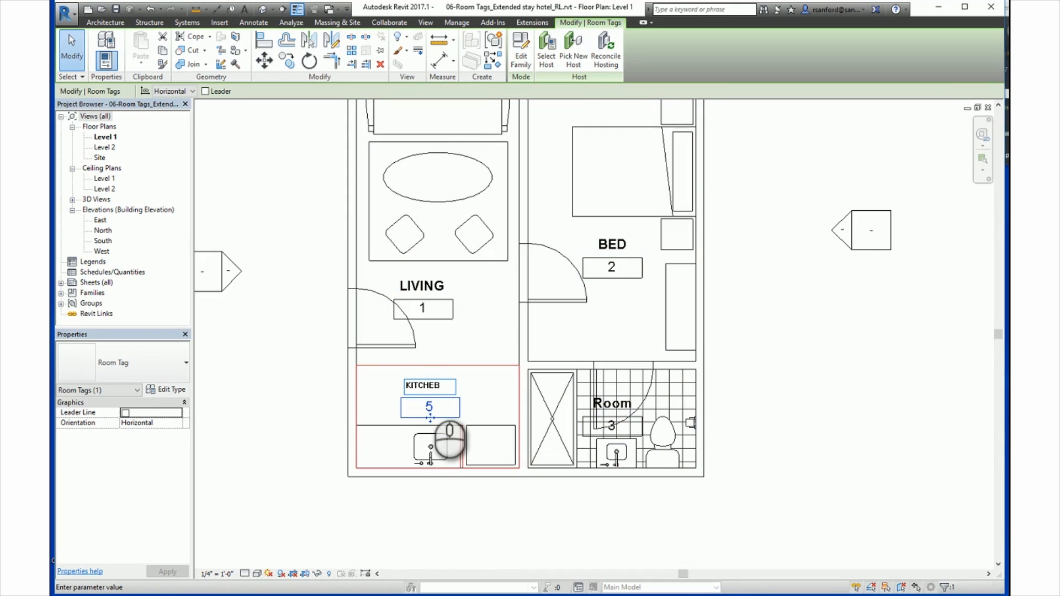
{"action": "key", "text": "BackSpace"}
{"action": "type", "text": "N"}
{"action": "left_click", "coordinate": [432, 394]}
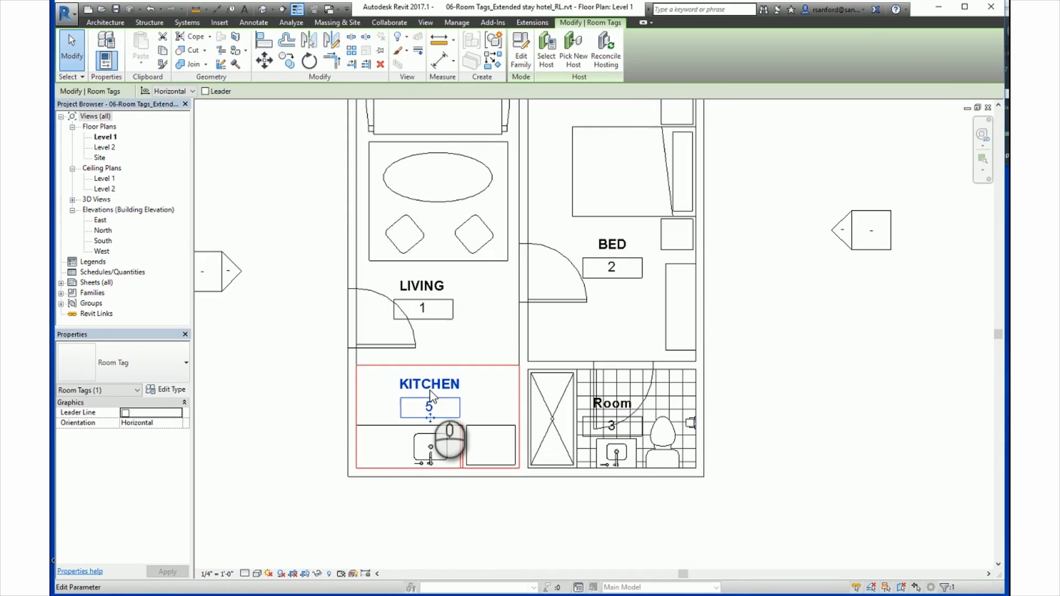
{"action": "left_click", "coordinate": [323, 408]}
{"action": "scroll", "coordinate": [301, 392], "scroll_direction": "down", "scroll_amount": 3}
{"action": "middle_click_drag", "start_coordinate": [300, 393], "coordinate": [360, 432]}
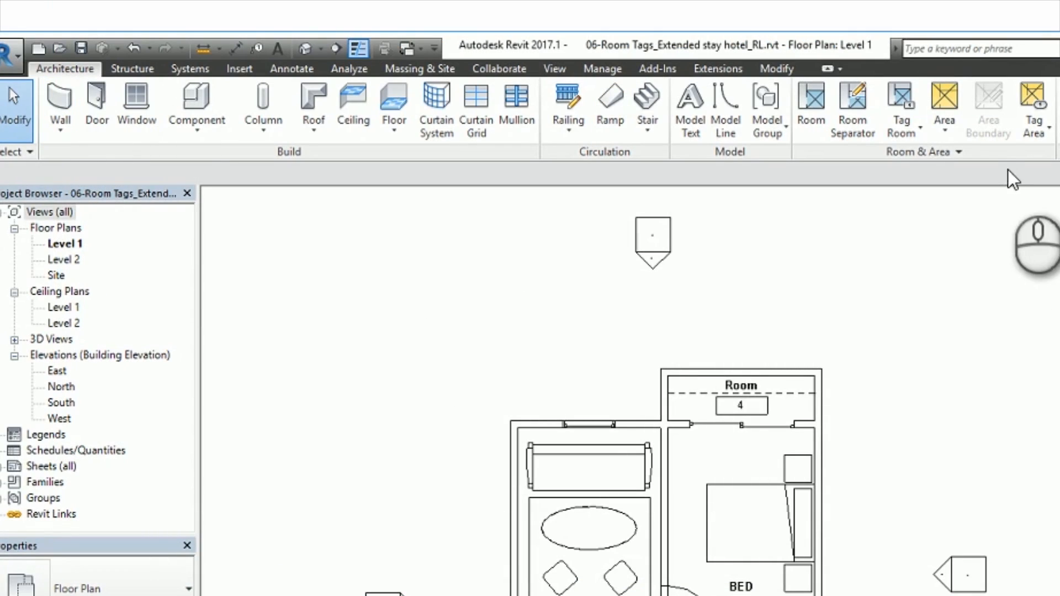
Step: Open the color scheme editor and switch the scheme category to Rooms
{"action": "left_click", "coordinate": [959, 152]}
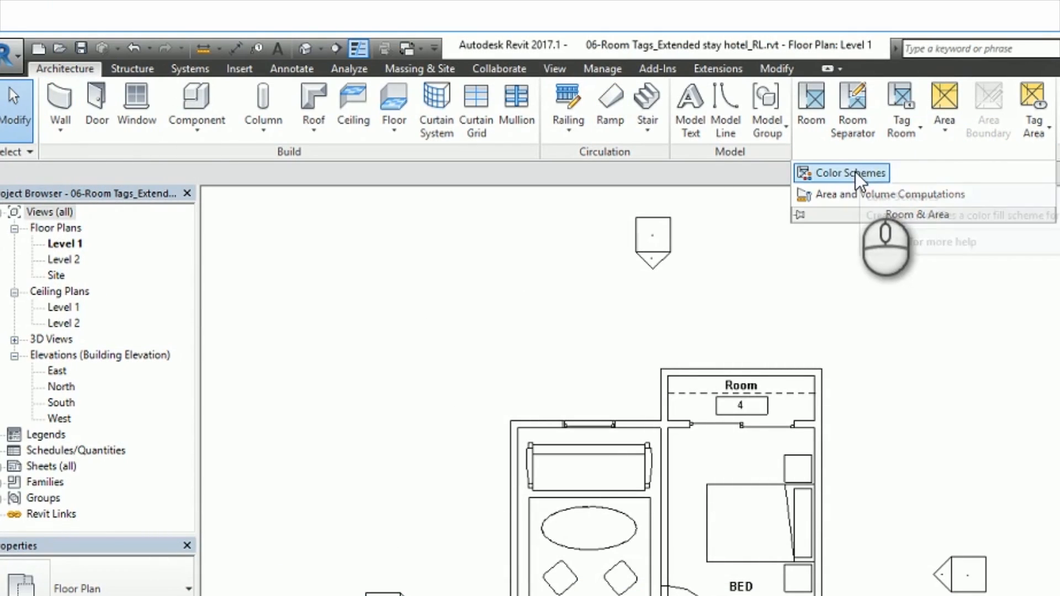
{"action": "left_click", "coordinate": [859, 172]}
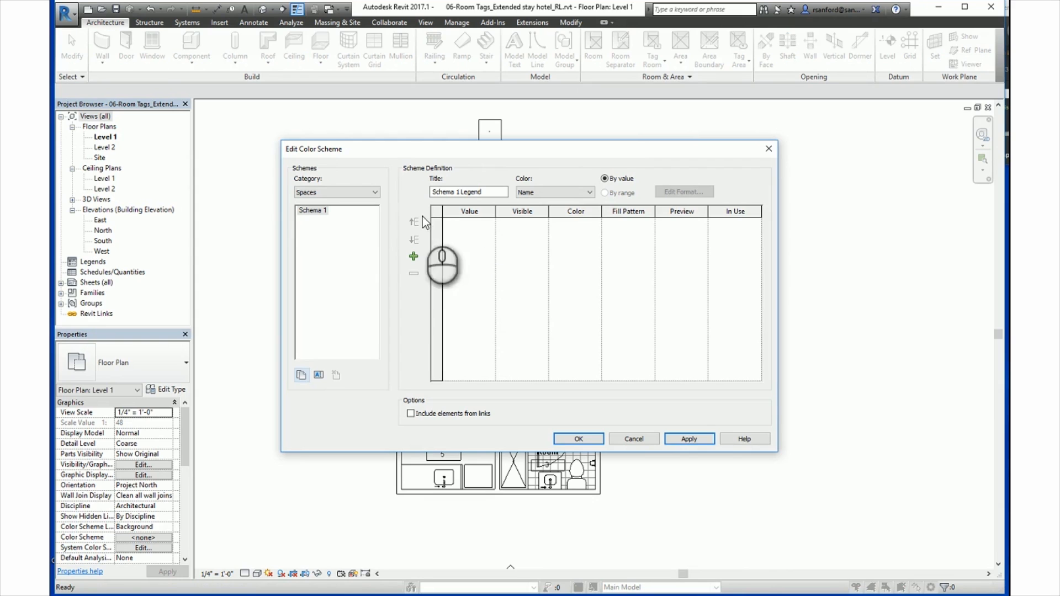
{"action": "left_click", "coordinate": [337, 193]}
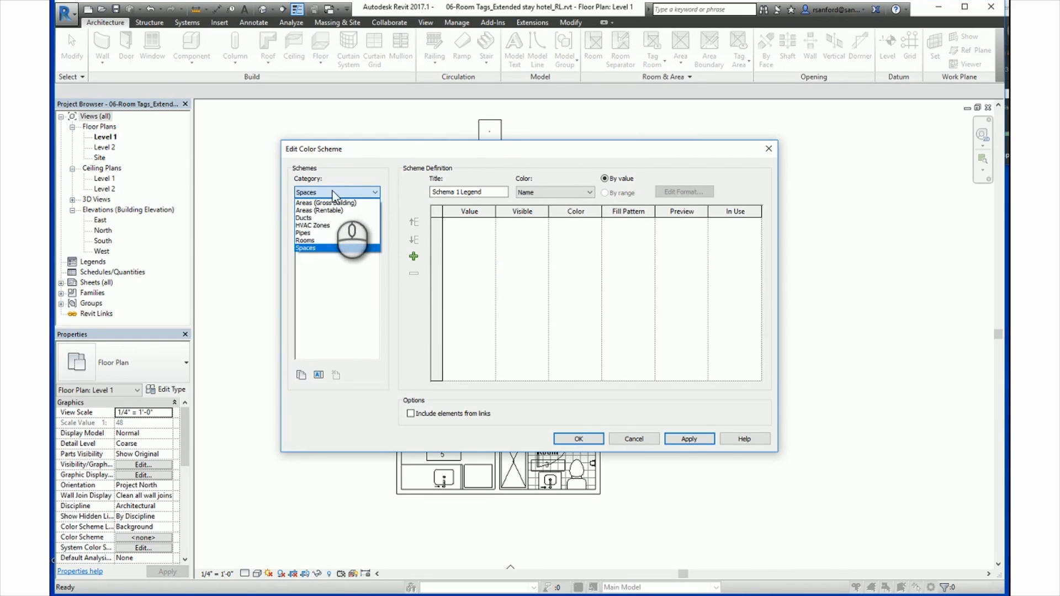
{"action": "left_click", "coordinate": [310, 241]}
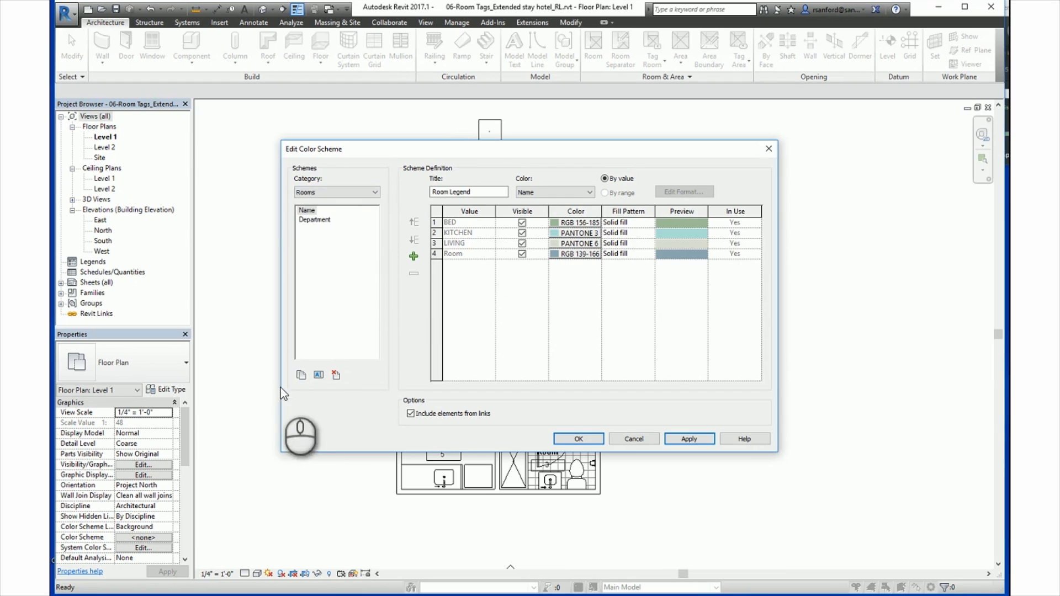
Step: Duplicate the Name room color scheme as EXAMPLE SCHEME
{"action": "left_click", "coordinate": [301, 374]}
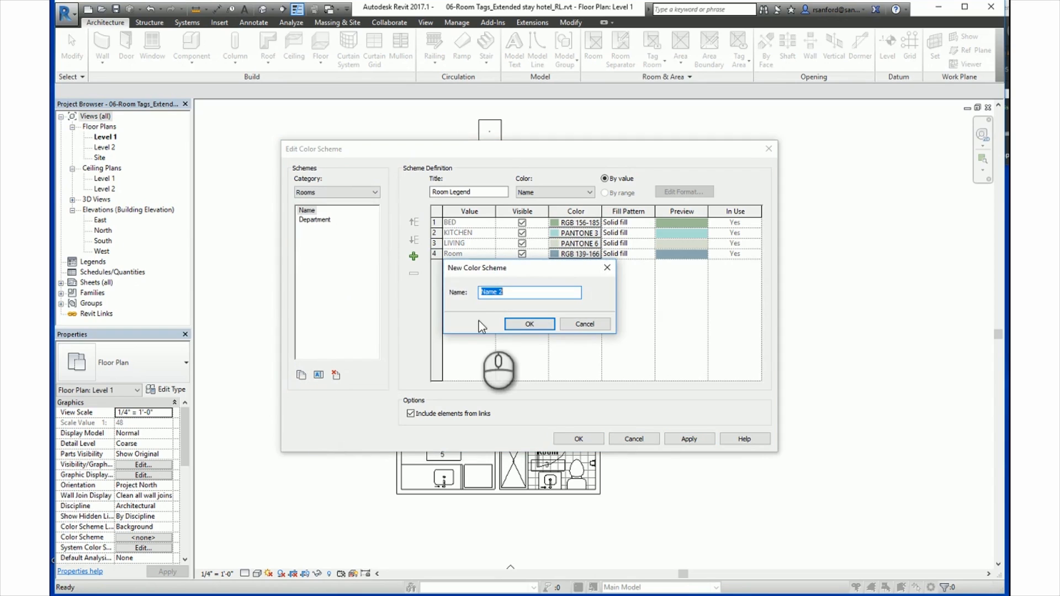
{"action": "type", "text": "e"}
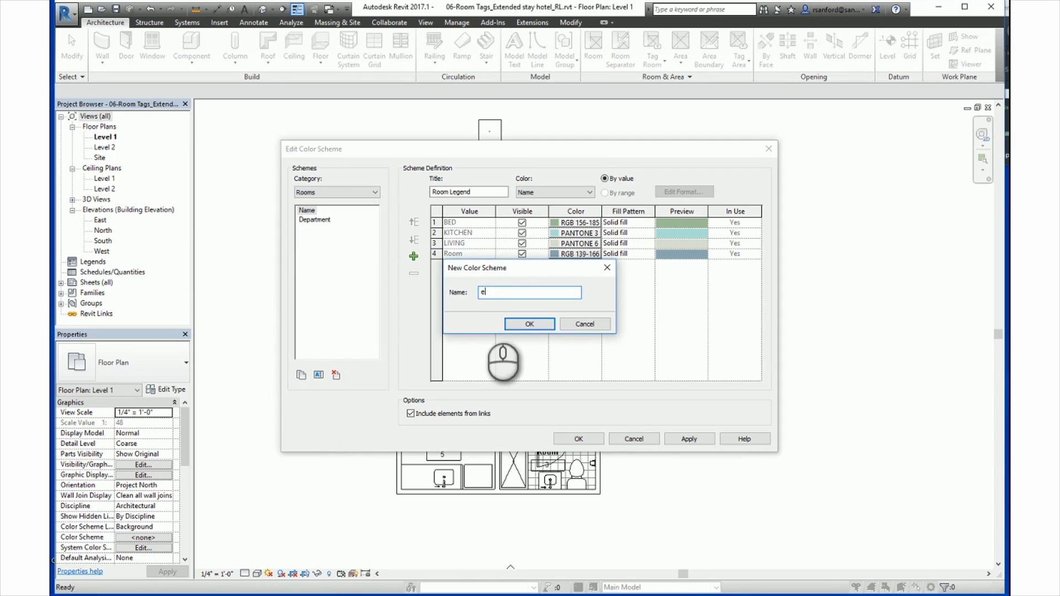
{"action": "type", "text": "XAMPLE"}
{"action": "key", "text": "BackSpace"}
{"action": "key", "text": "BackSpace"}
{"action": "key", "text": "BackSpace"}
{"action": "key", "text": "BackSpace"}
{"action": "key", "text": "BackSpace"}
{"action": "key", "text": "BackSpace"}
{"action": "key", "text": "BackSpace"}
{"action": "type", "text": "EXAMPLE SCHEME"}
{"action": "left_click", "coordinate": [530, 325]}
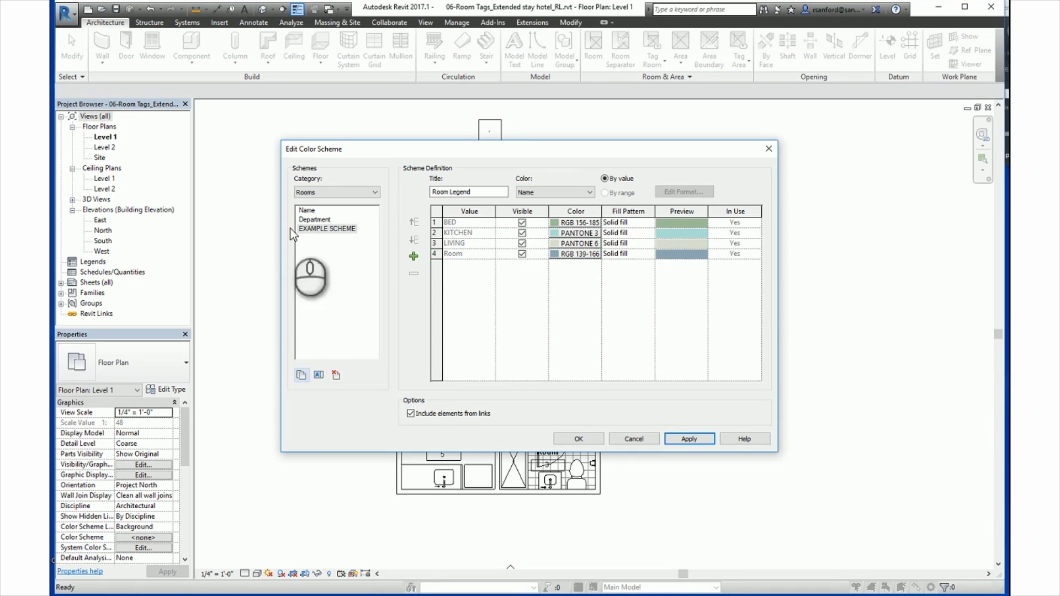
Step: Set the legend title of EXAMPLE SCHEME to EXAMPLE LEGEND
{"action": "left_click", "coordinate": [323, 230]}
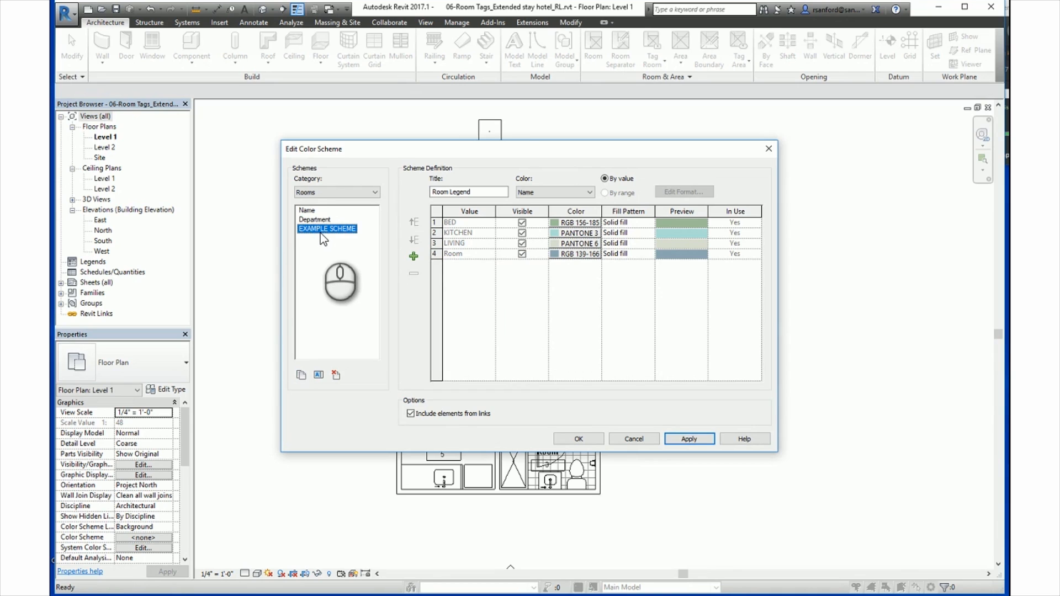
{"action": "left_click", "coordinate": [483, 194]}
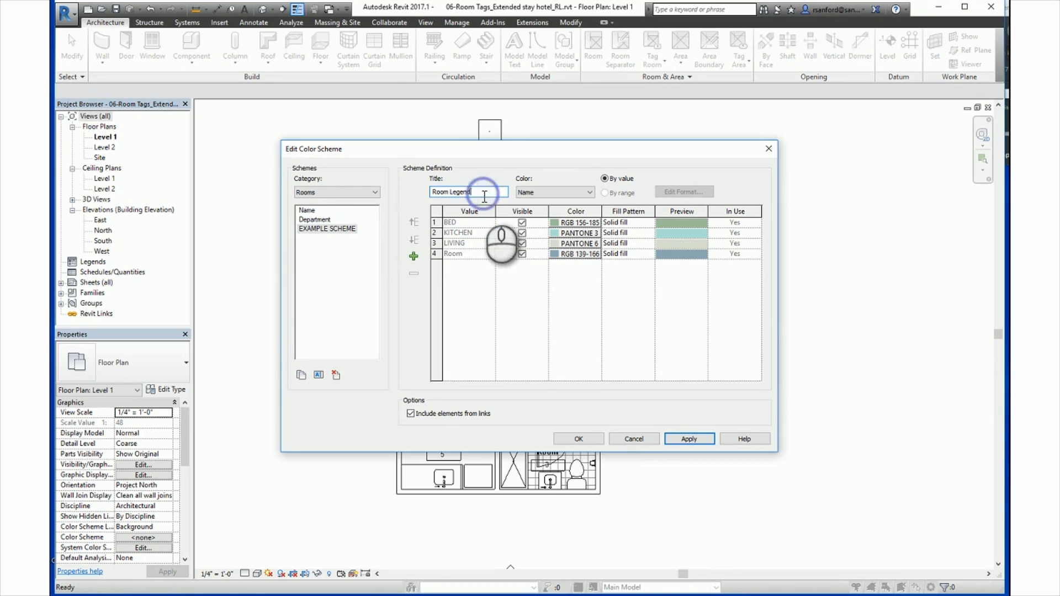
{"action": "left_click_drag", "start_coordinate": [484, 194], "coordinate": [410, 194]}
{"action": "type", "text": "EXAMP"}
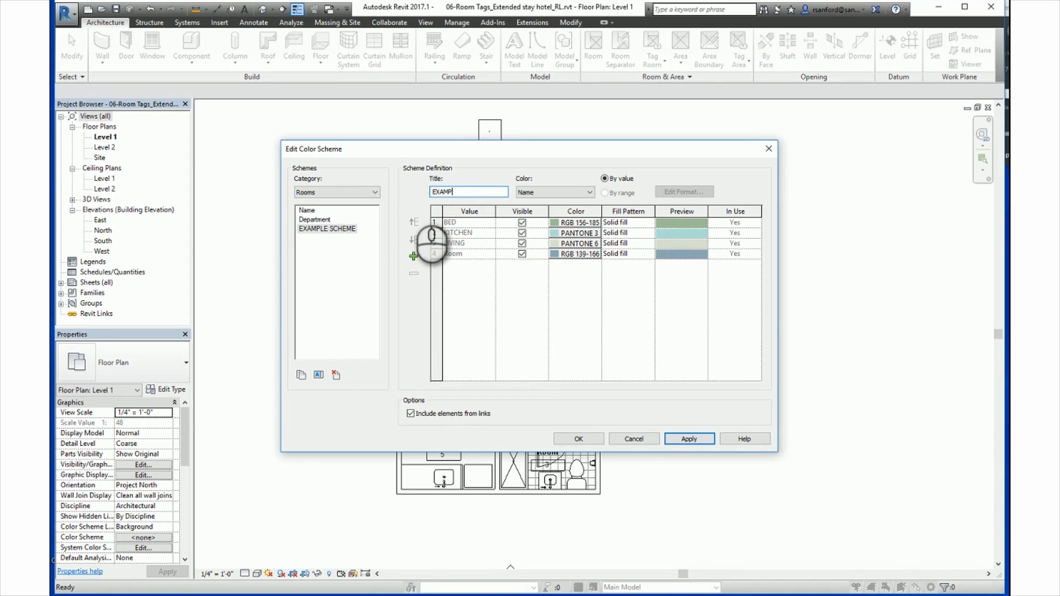
{"action": "type", "text": "LE LEGEND"}
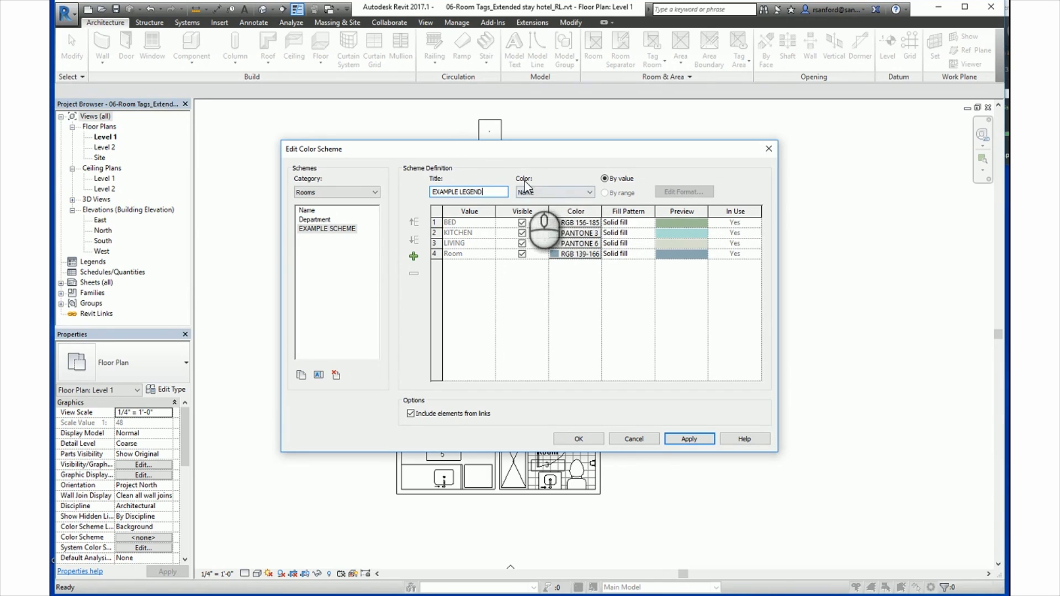
Step: Try coloring EXAMPLE SCHEME by Area, grouped by range
{"action": "left_click", "coordinate": [550, 196]}
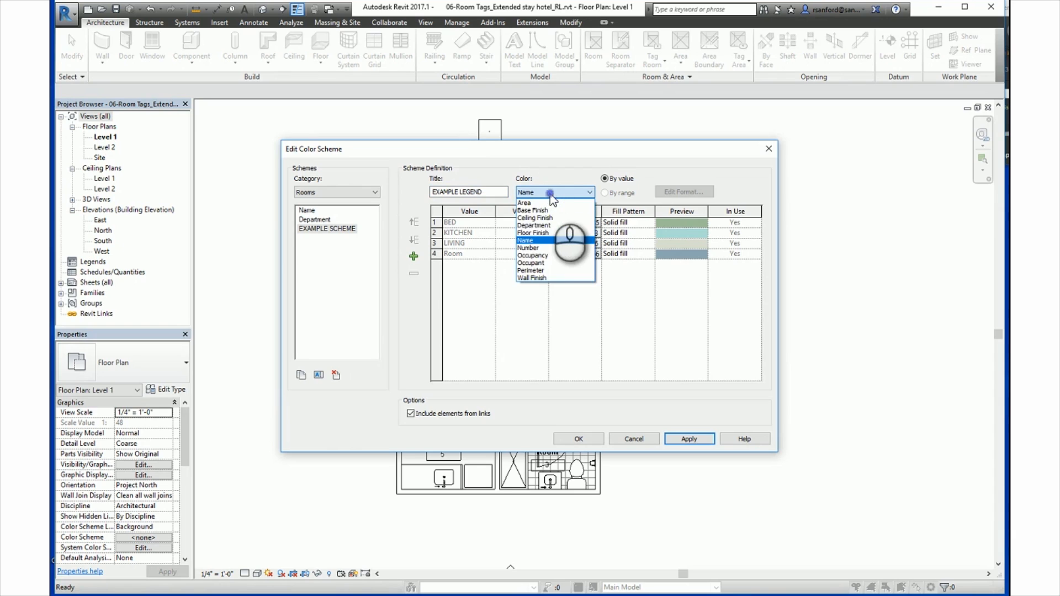
{"action": "left_click", "coordinate": [524, 205]}
{"action": "left_click", "coordinate": [625, 323]}
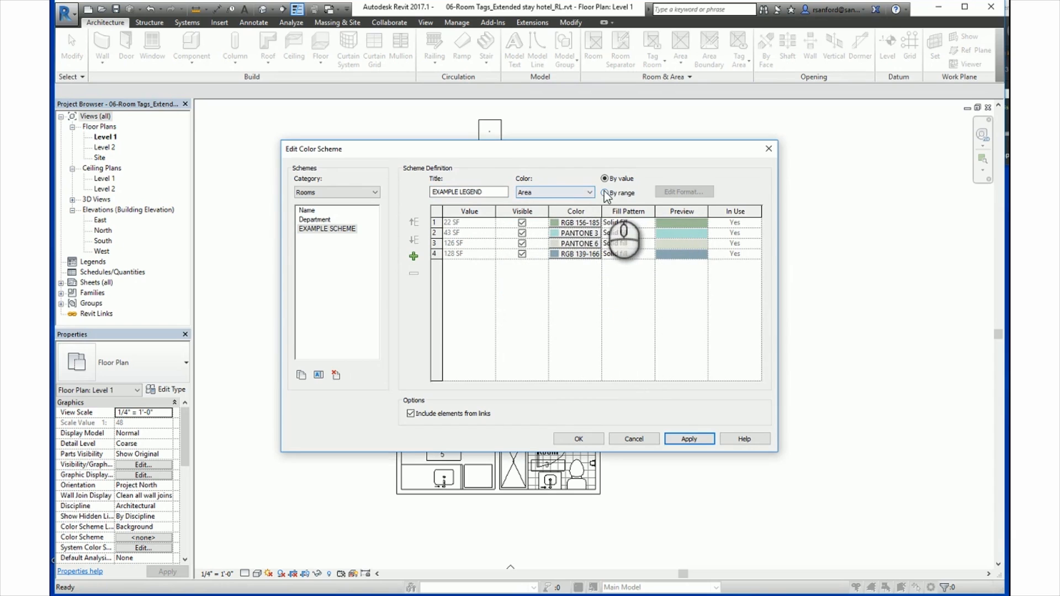
{"action": "left_click", "coordinate": [605, 194]}
Step: Try a custom range format rounded to 2 decimal places, then cancel it and return the scheme to coloring by value
{"action": "left_click", "coordinate": [681, 191]}
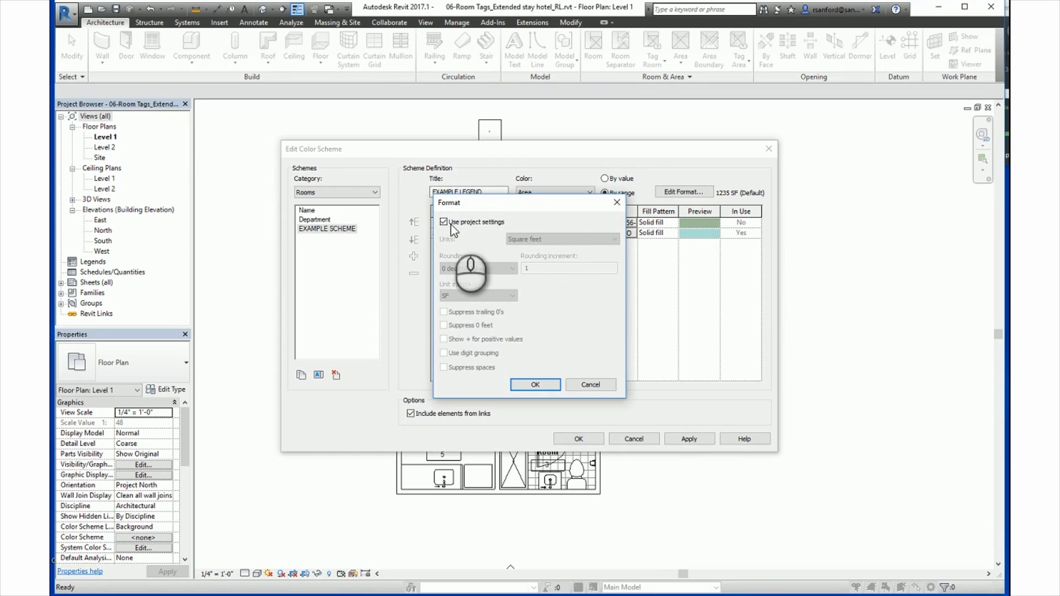
{"action": "left_click", "coordinate": [444, 222]}
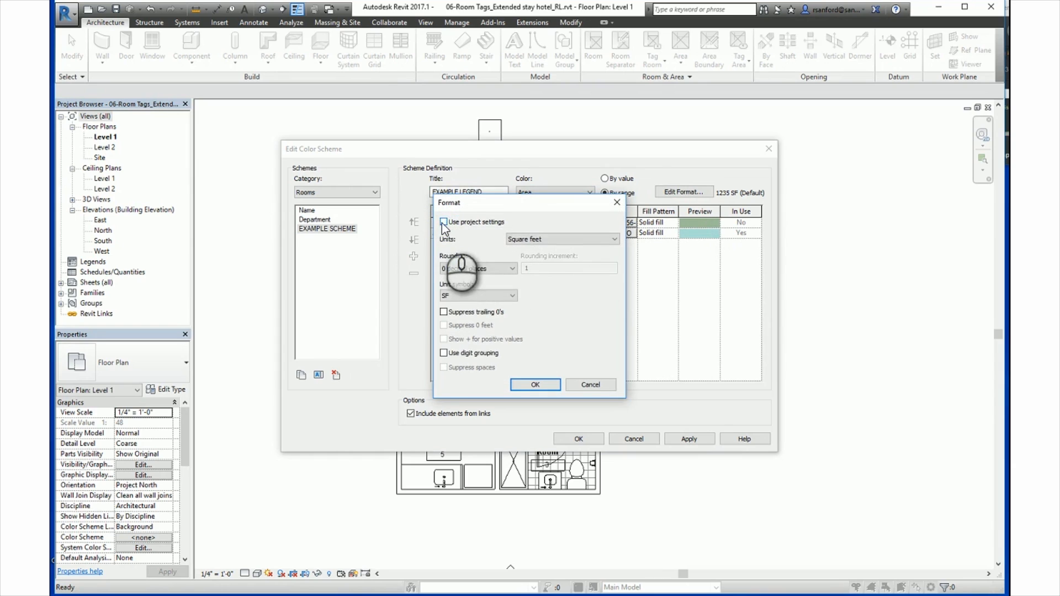
{"action": "left_click", "coordinate": [465, 267]}
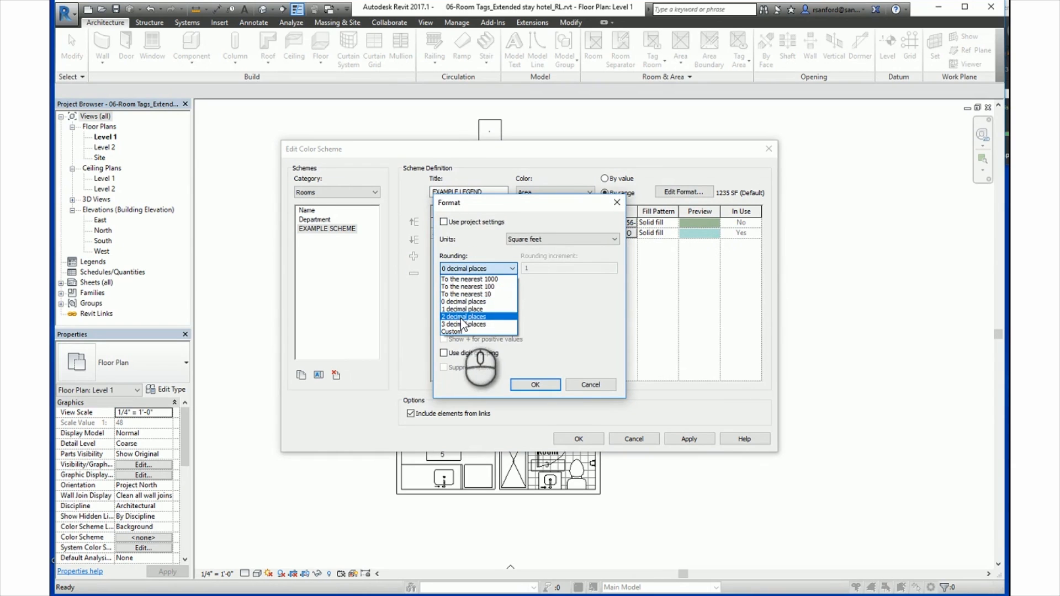
{"action": "left_click", "coordinate": [463, 317]}
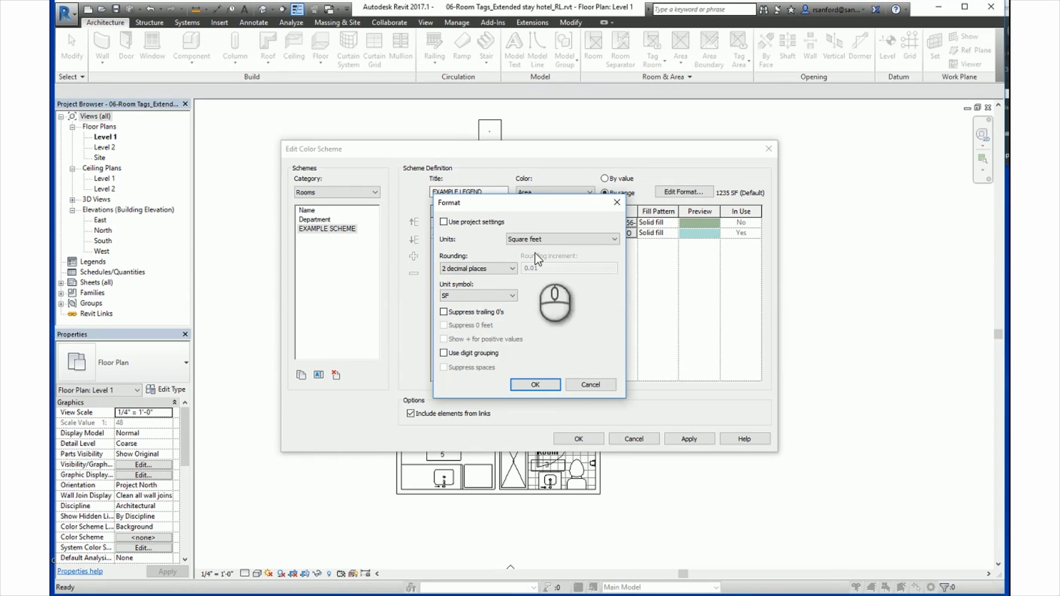
{"action": "left_click", "coordinate": [589, 383]}
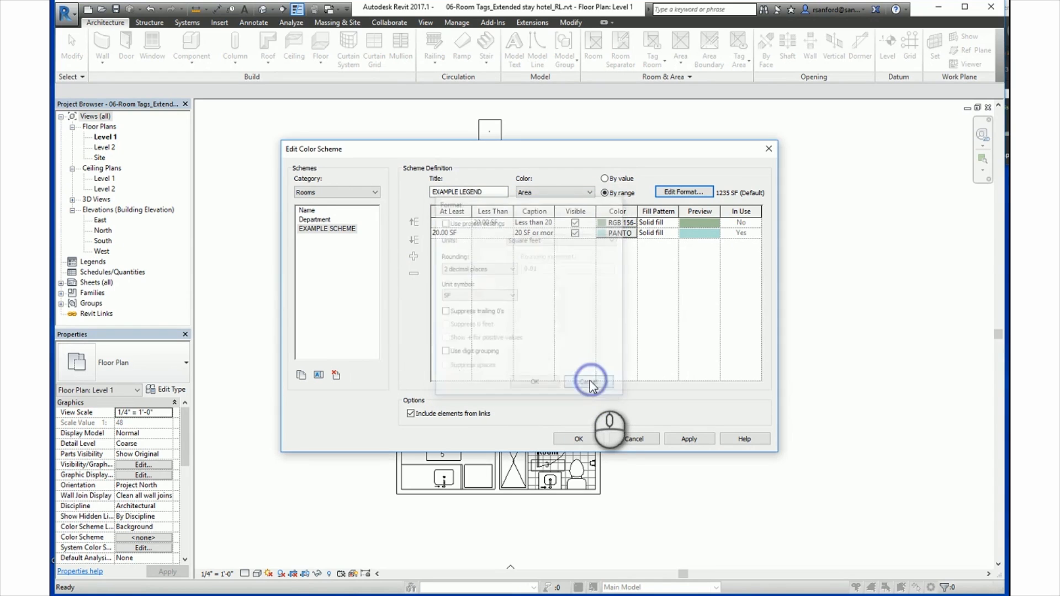
{"action": "left_click", "coordinate": [604, 178]}
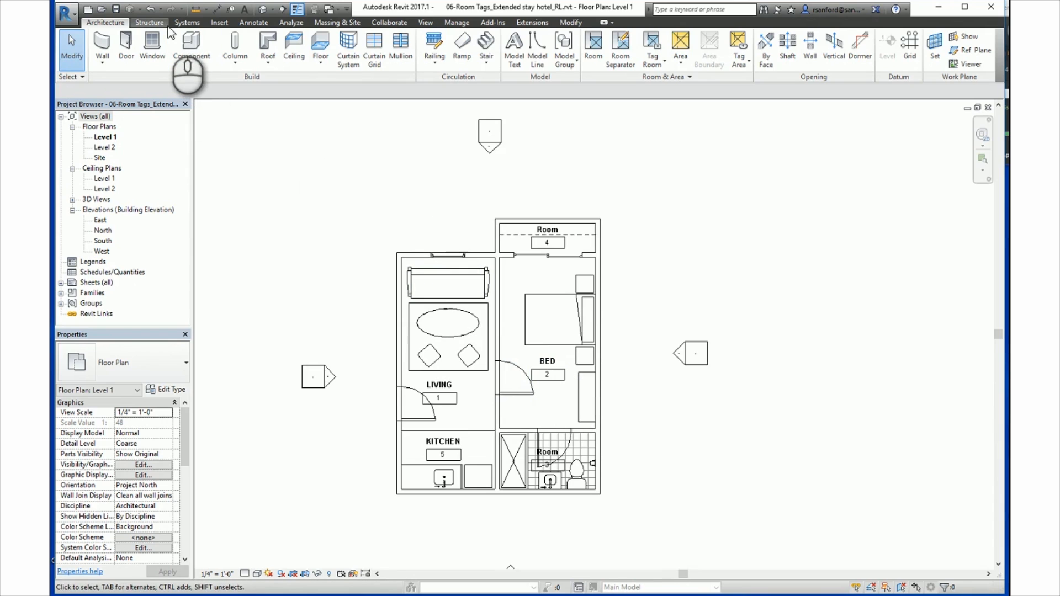
Step: Place a color fill legend beside the floor plan, using the Rooms space type and EXAMPLE SCHEME
{"action": "left_click", "coordinate": [256, 23]}
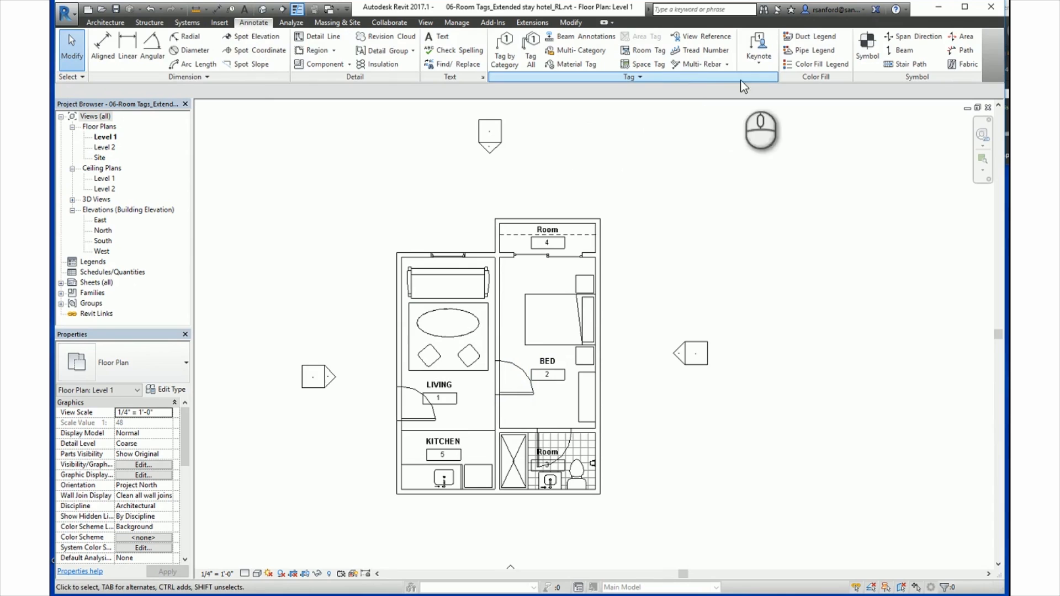
{"action": "left_click", "coordinate": [812, 65]}
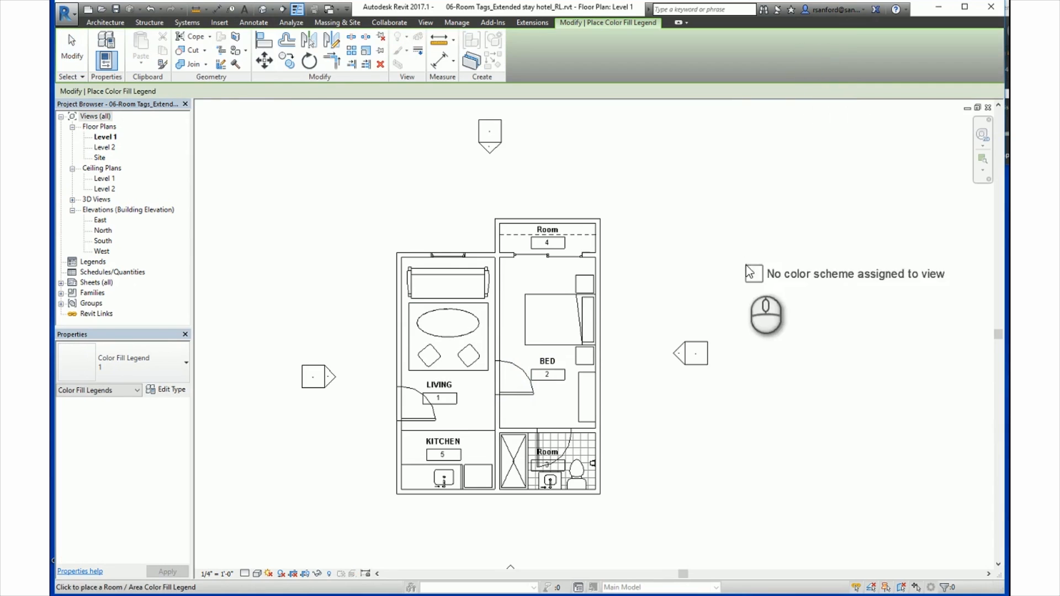
{"action": "left_click", "coordinate": [290, 170]}
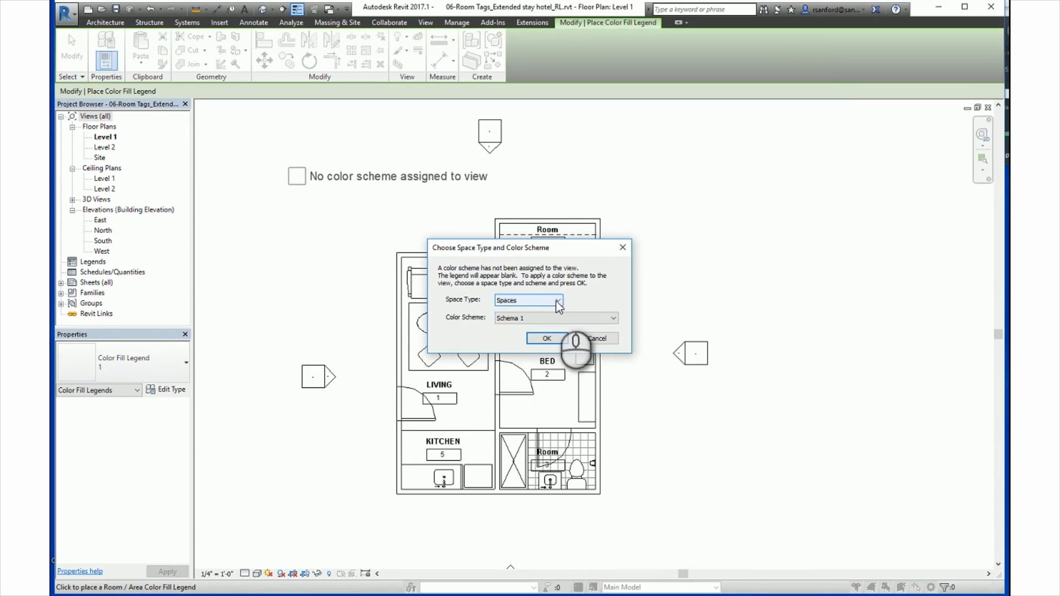
{"action": "left_click", "coordinate": [527, 300]}
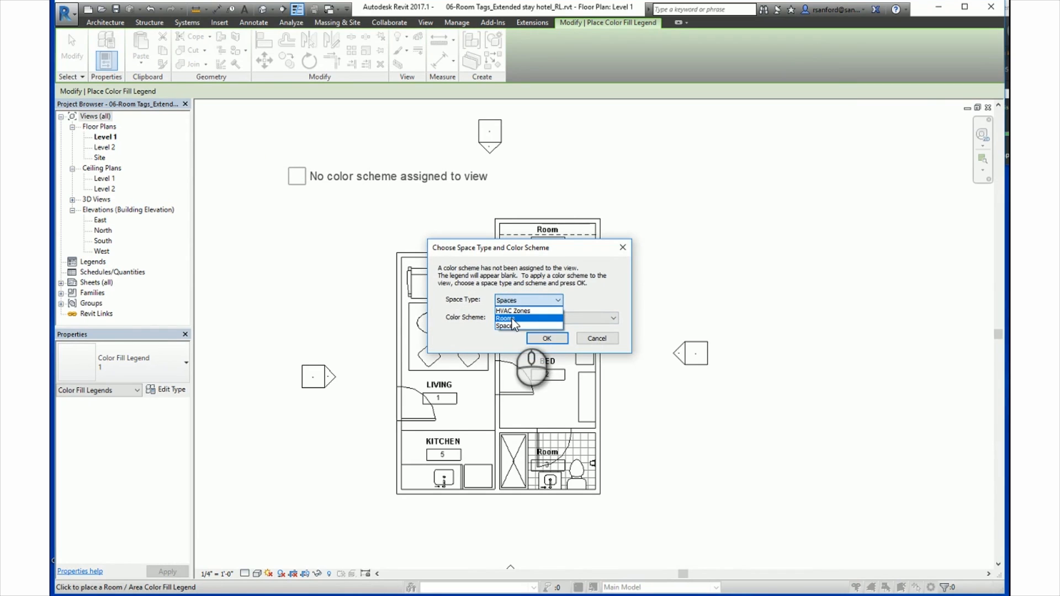
{"action": "left_click", "coordinate": [513, 319]}
{"action": "left_click", "coordinate": [529, 321]}
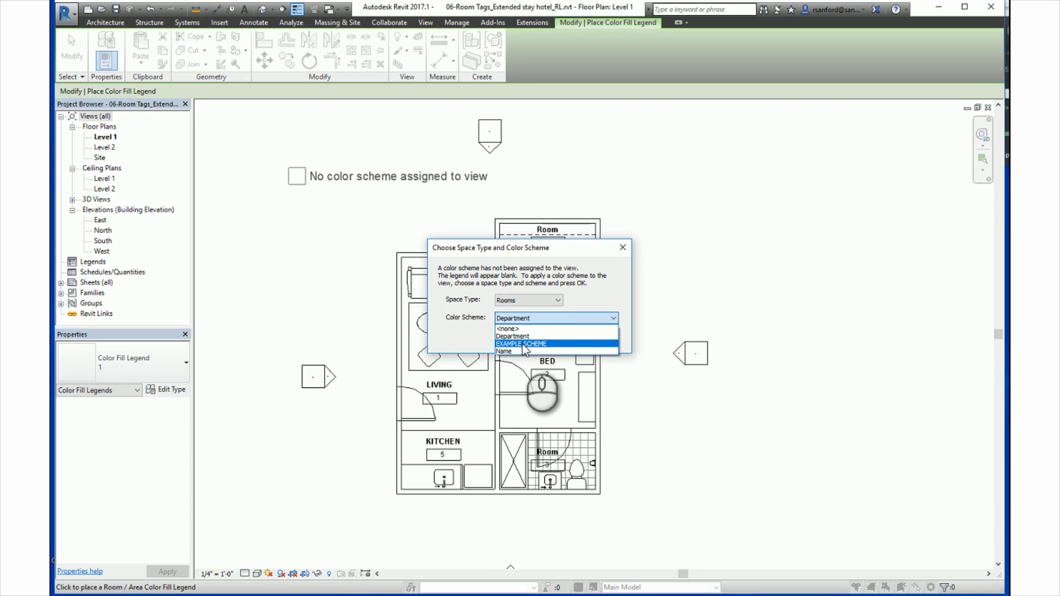
{"action": "left_click", "coordinate": [523, 344]}
{"action": "left_click", "coordinate": [540, 338]}
{"action": "left_click_drag", "start_coordinate": [314, 220], "coordinate": [288, 212]}
{"action": "middle_click_drag", "start_coordinate": [291, 268], "coordinate": [419, 319]}
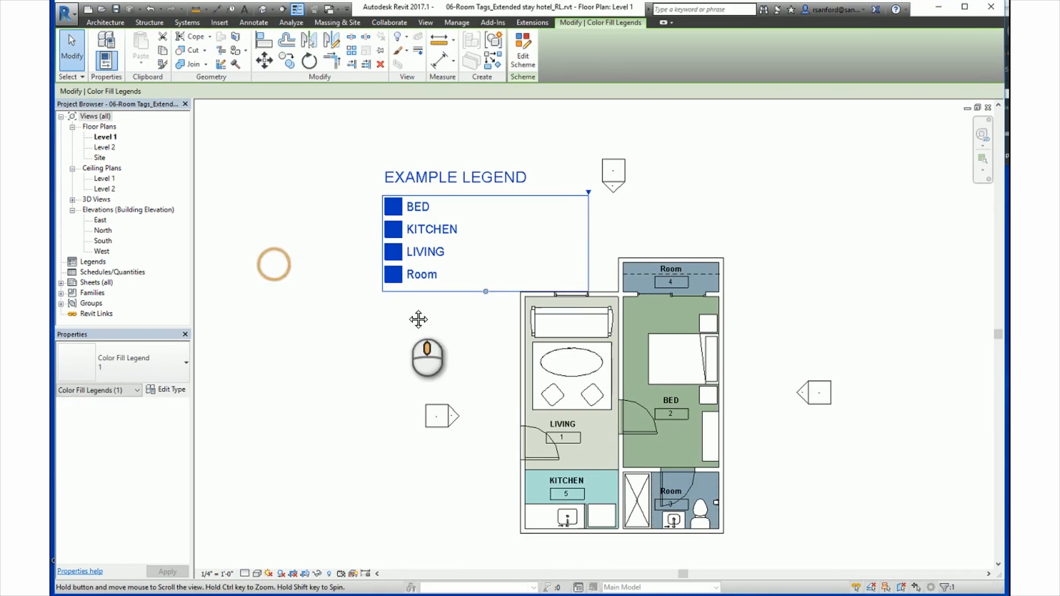
{"action": "left_click", "coordinate": [381, 350]}
{"action": "middle_click_drag", "start_coordinate": [453, 382], "coordinate": [411, 337]}
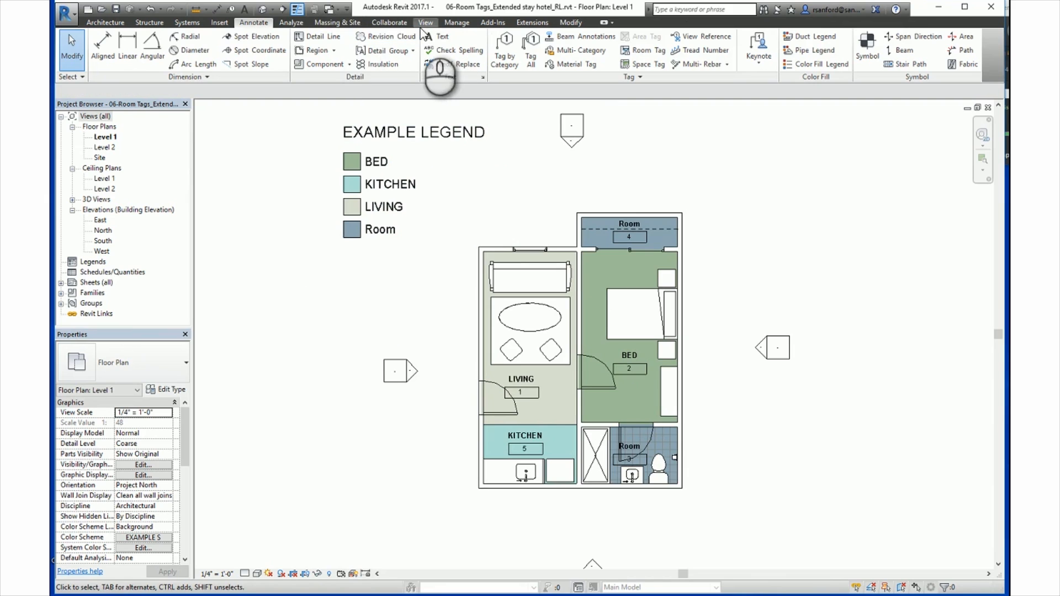
Step: Reopen the color scheme editor and set EXAMPLE SCHEME to color rooms by Area, grouped by range
{"action": "left_click", "coordinate": [111, 22]}
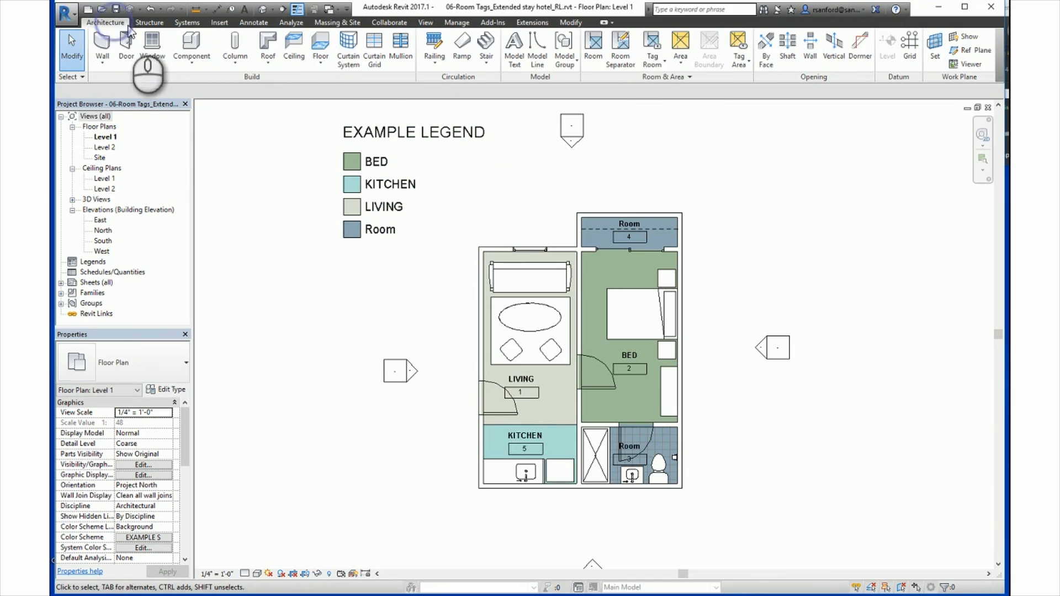
{"action": "left_click", "coordinate": [644, 80]}
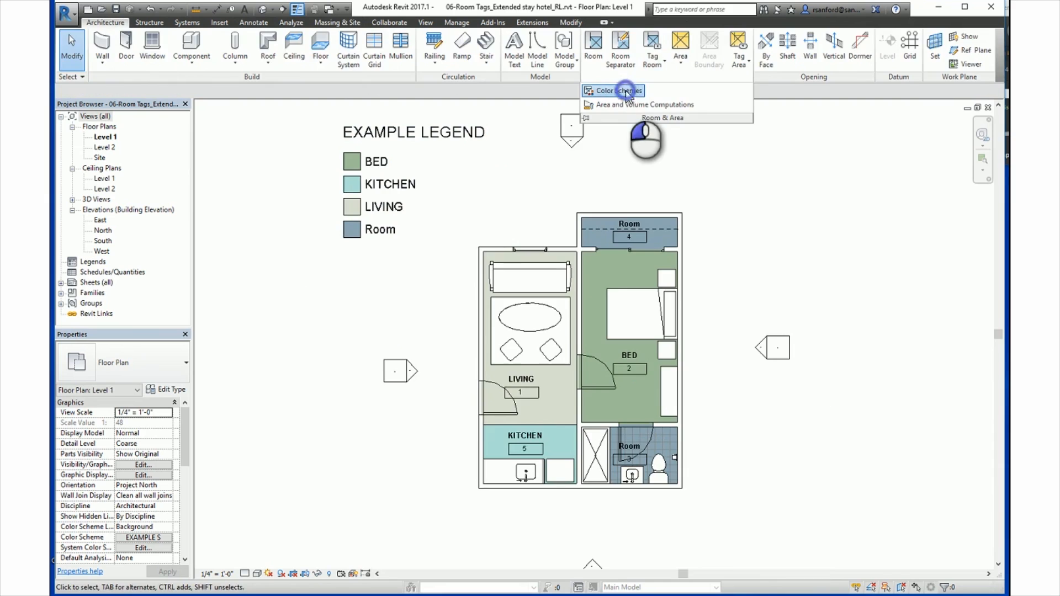
{"action": "left_click", "coordinate": [625, 91]}
{"action": "left_click", "coordinate": [549, 192]}
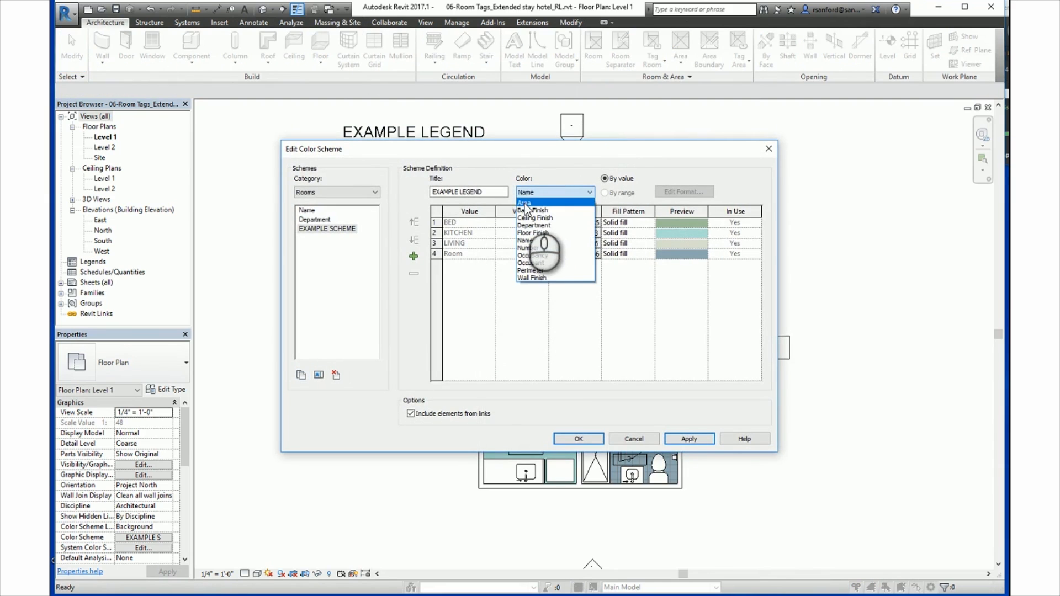
{"action": "left_click", "coordinate": [525, 204]}
{"action": "left_click", "coordinate": [629, 323]}
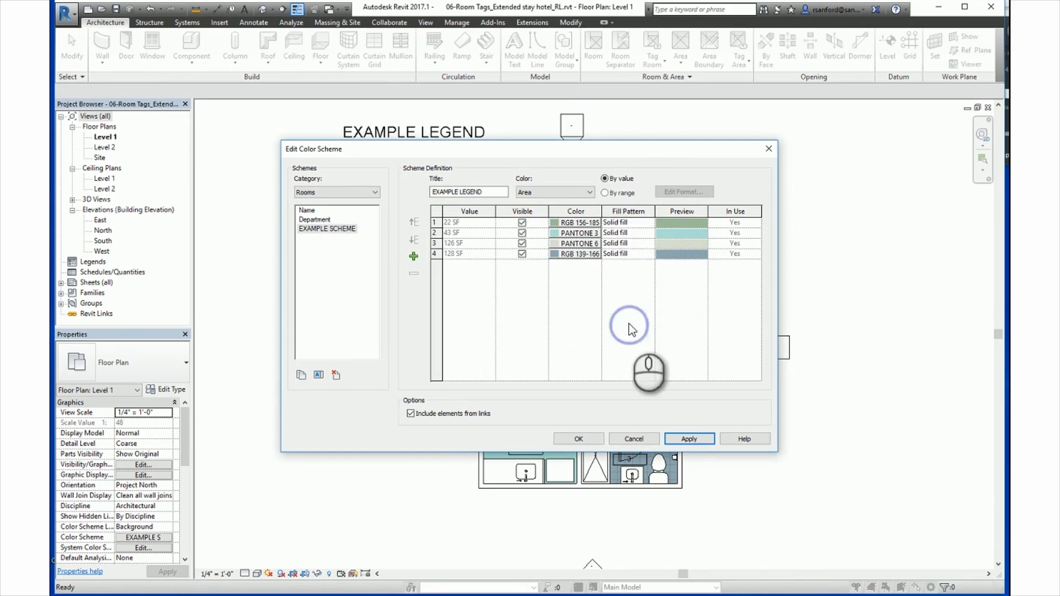
{"action": "left_click", "coordinate": [604, 192]}
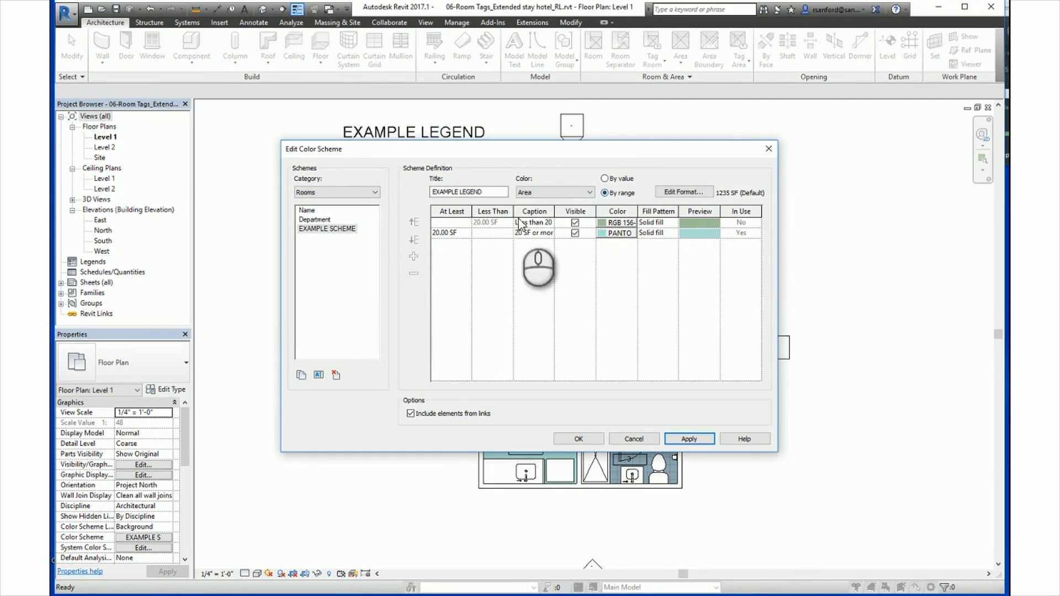
Step: Apply the two-range Area coloring, split at 20 SF, to the Level 1 plan and its legend
{"action": "left_click", "coordinate": [579, 439]}
{"action": "left_click", "coordinate": [383, 173]}
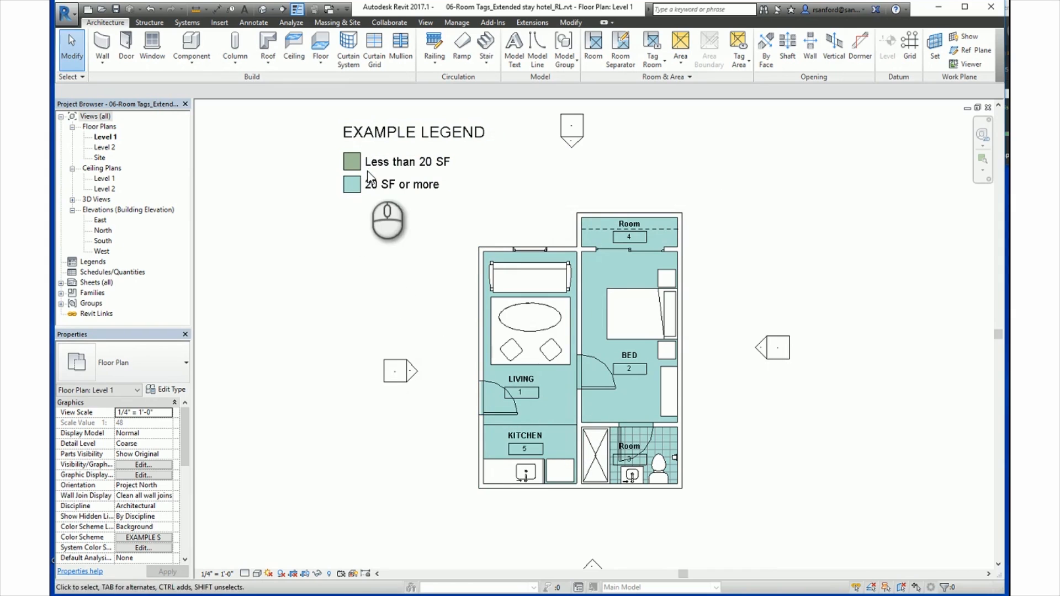
Step: Add ranges starting at 25, 30 and 40 SF to EXAMPLE SCHEME and apply them to the plan and legend
{"action": "left_click", "coordinate": [687, 137]}
{"action": "left_click", "coordinate": [670, 83]}
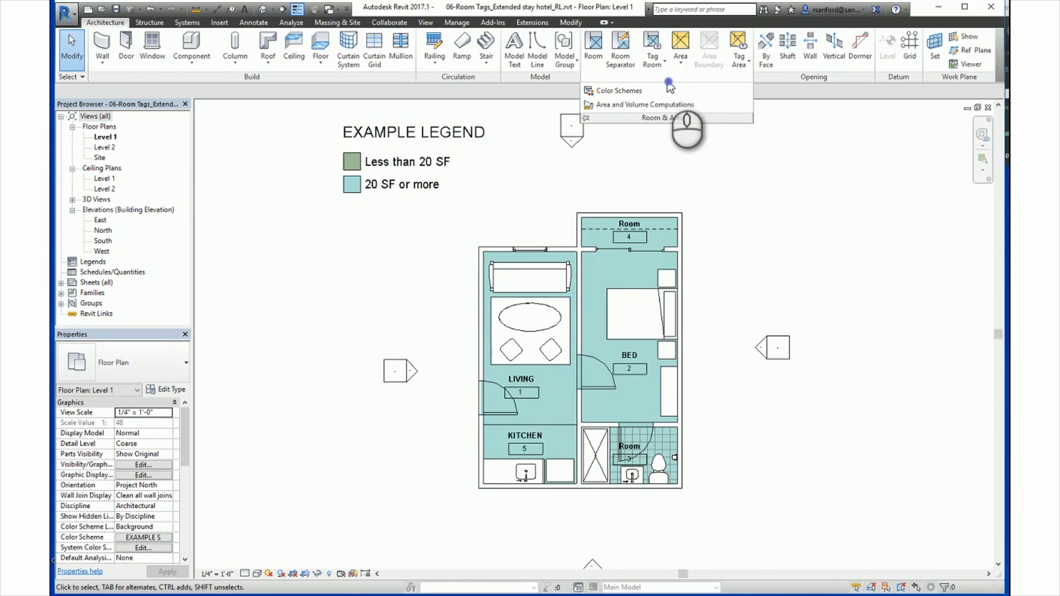
{"action": "left_click", "coordinate": [621, 91]}
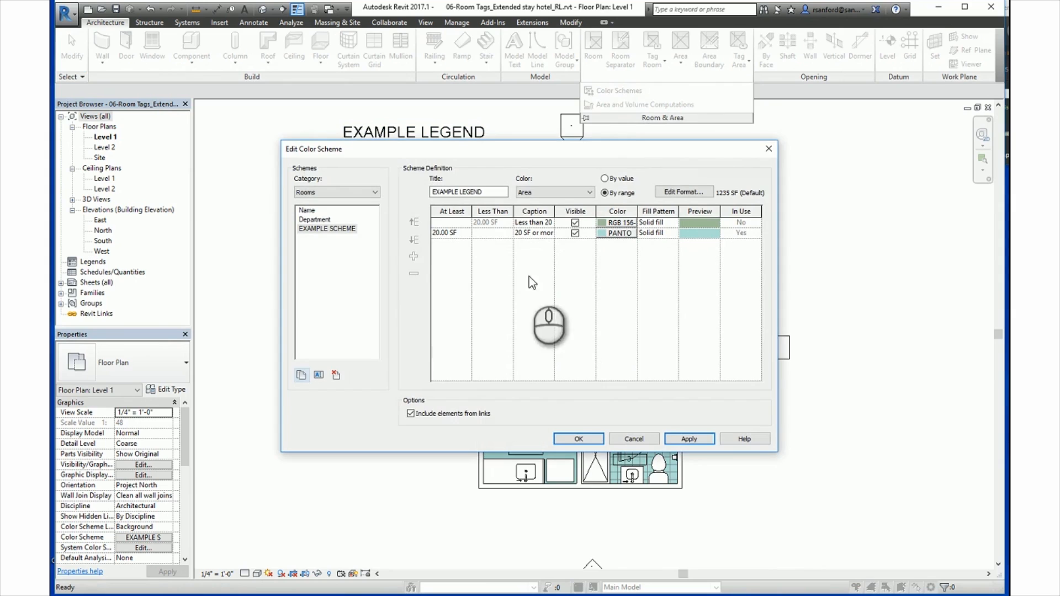
{"action": "left_click", "coordinate": [411, 256]}
{"action": "left_click", "coordinate": [412, 257]}
{"action": "left_click", "coordinate": [414, 257]}
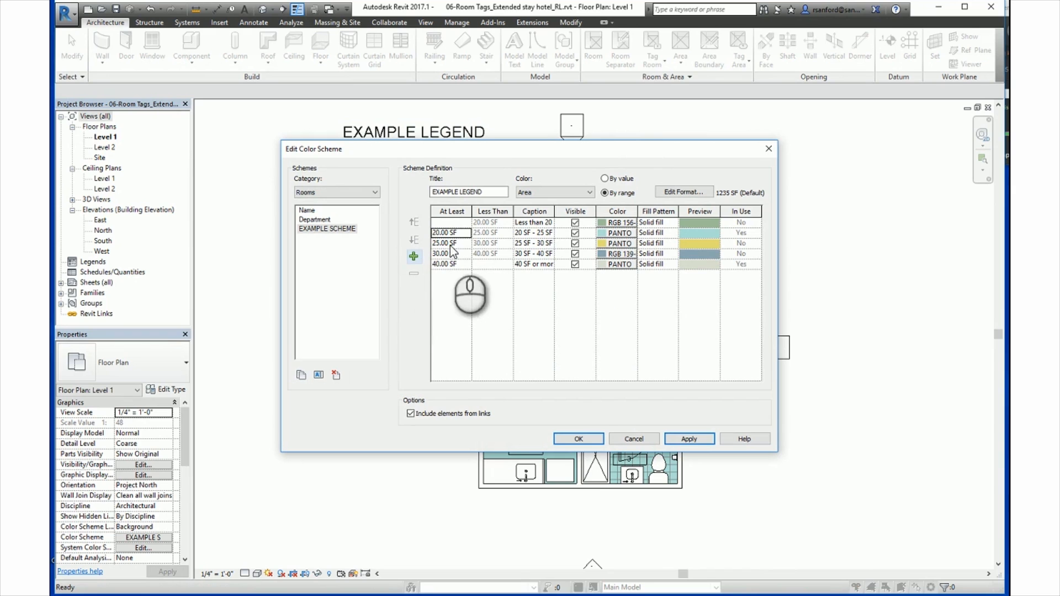
{"action": "left_click", "coordinate": [578, 439]}
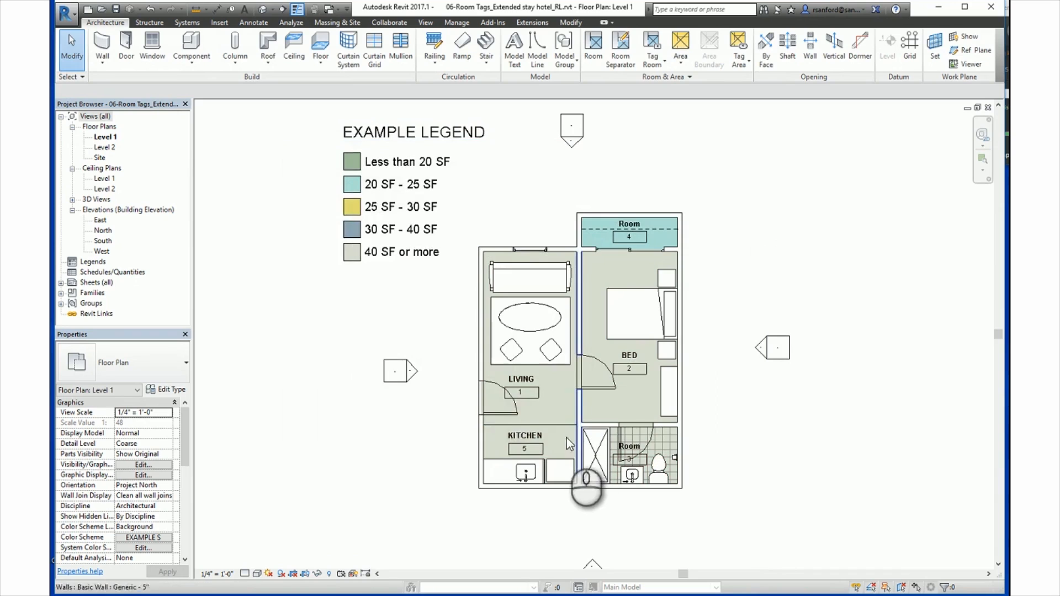
{"action": "left_click", "coordinate": [393, 196]}
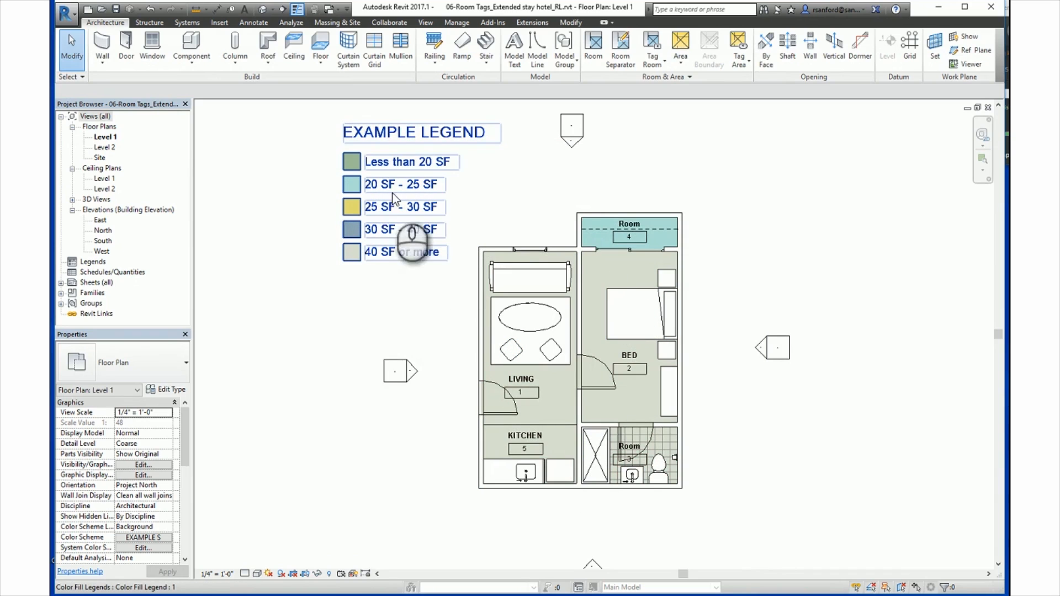
{"action": "left_click", "coordinate": [569, 186]}
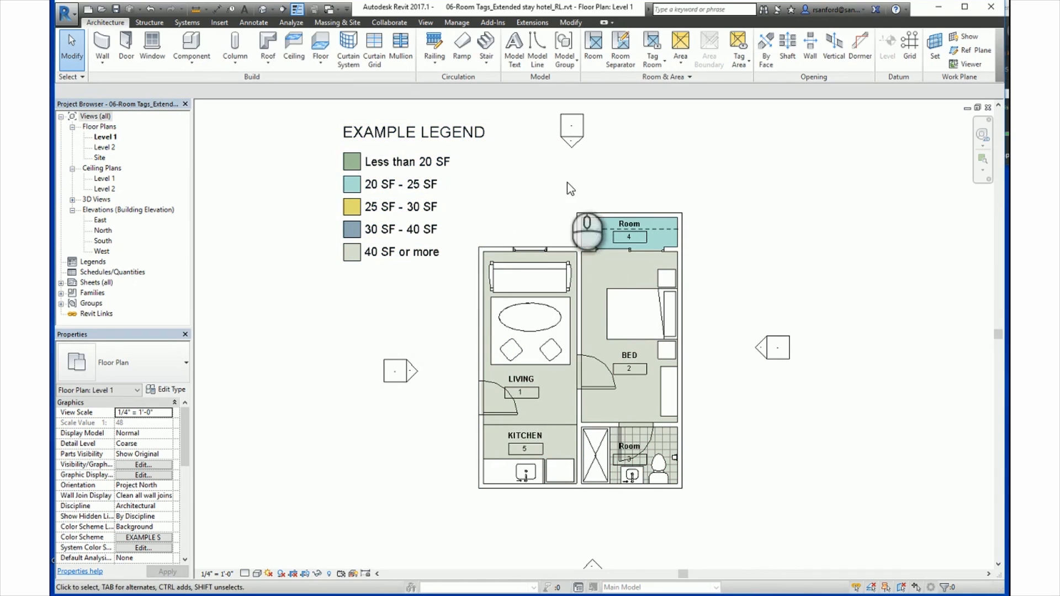